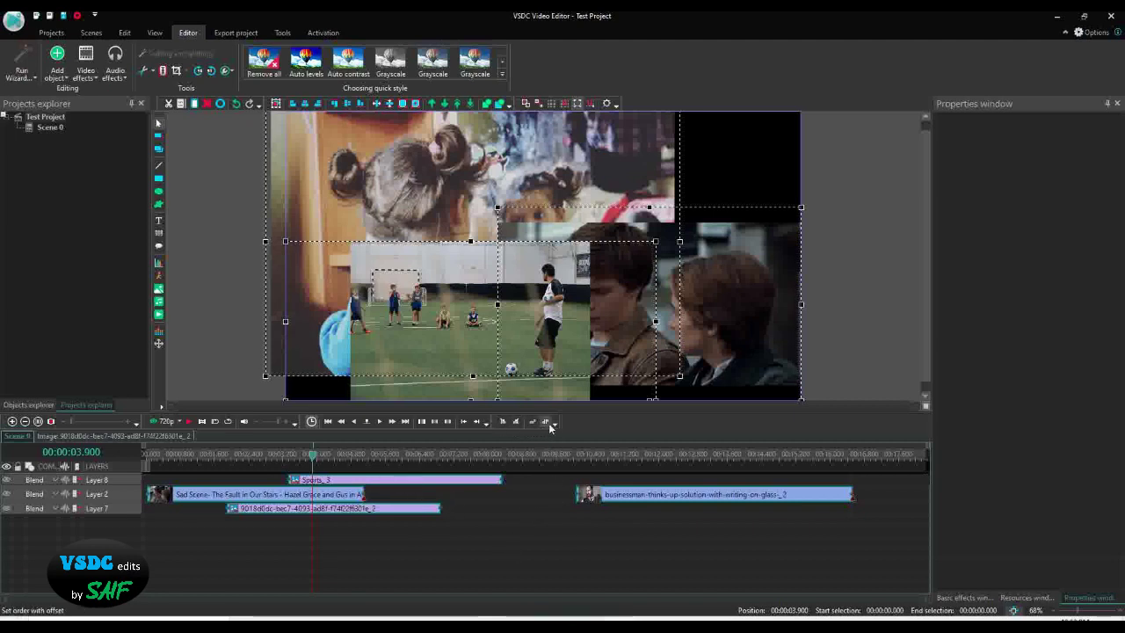
Step: Place the businessman video, the Sports_3 image and the 9018d0dc image end to end after the Sad Scene clip on Layer 2
mouse_move(333, 495)
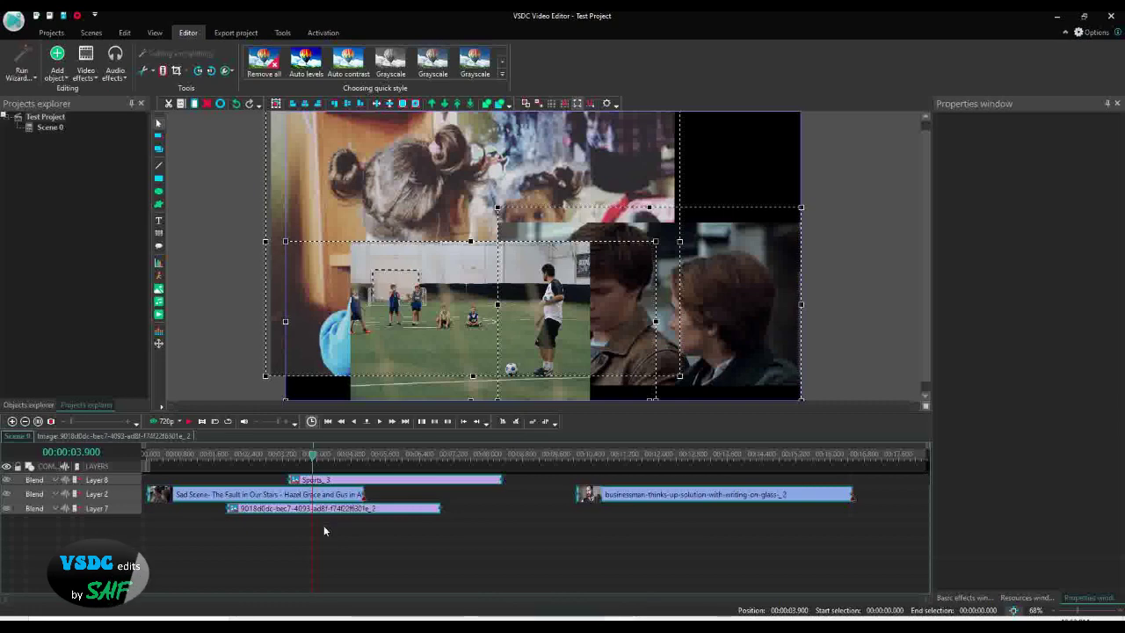
left_click(324, 525)
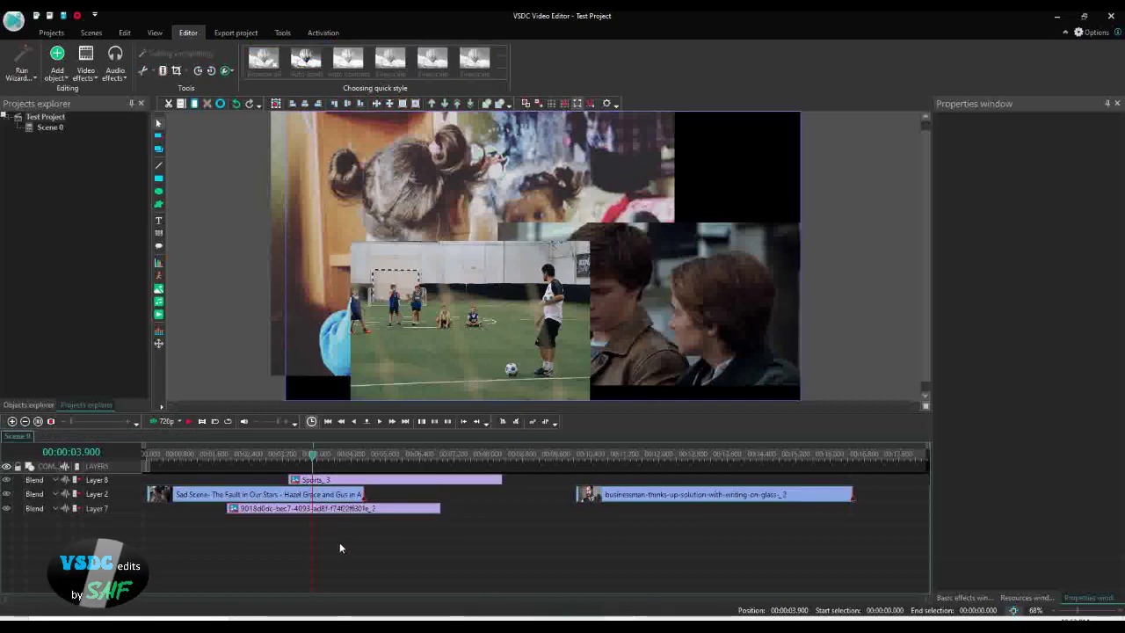
left_click_drag(333, 480, 338, 497)
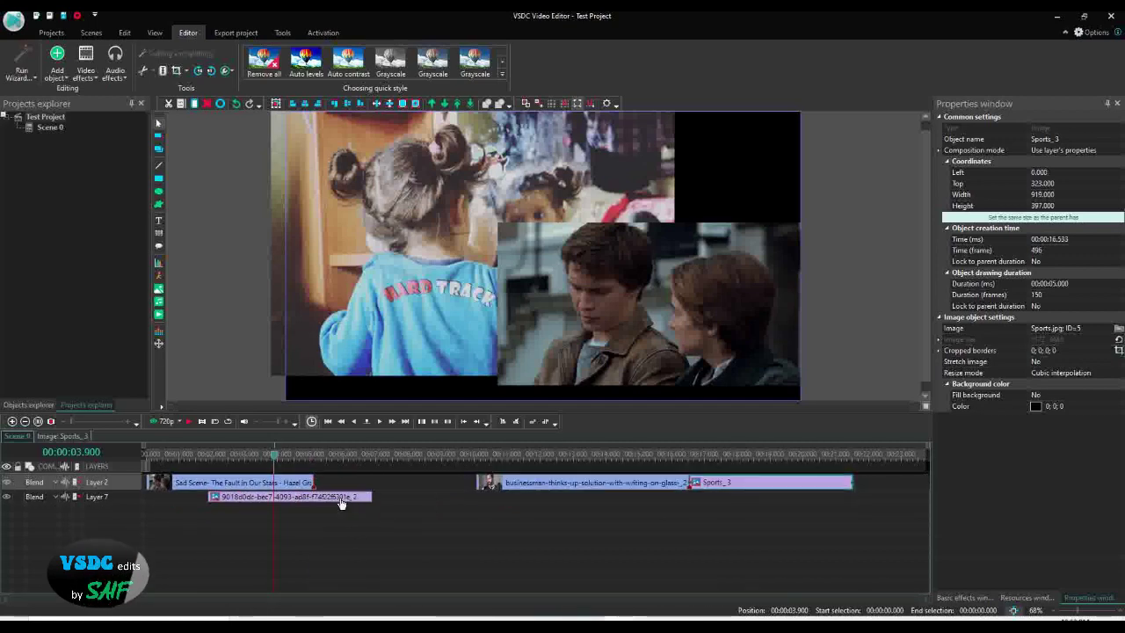
left_click_drag(342, 498, 296, 482)
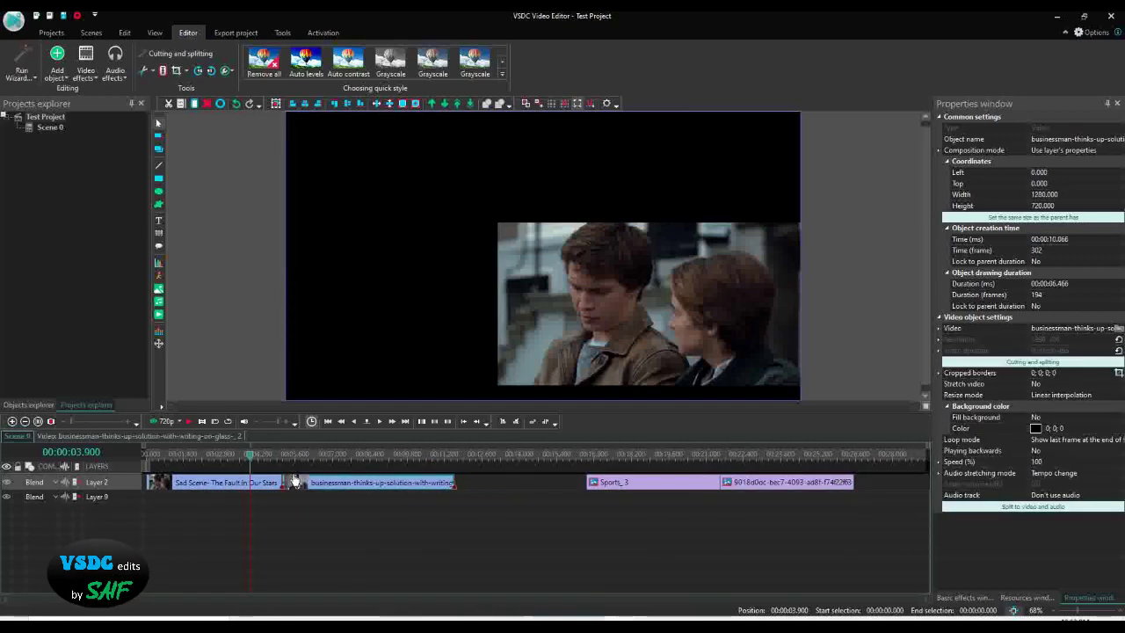
left_click_drag(615, 482, 482, 483)
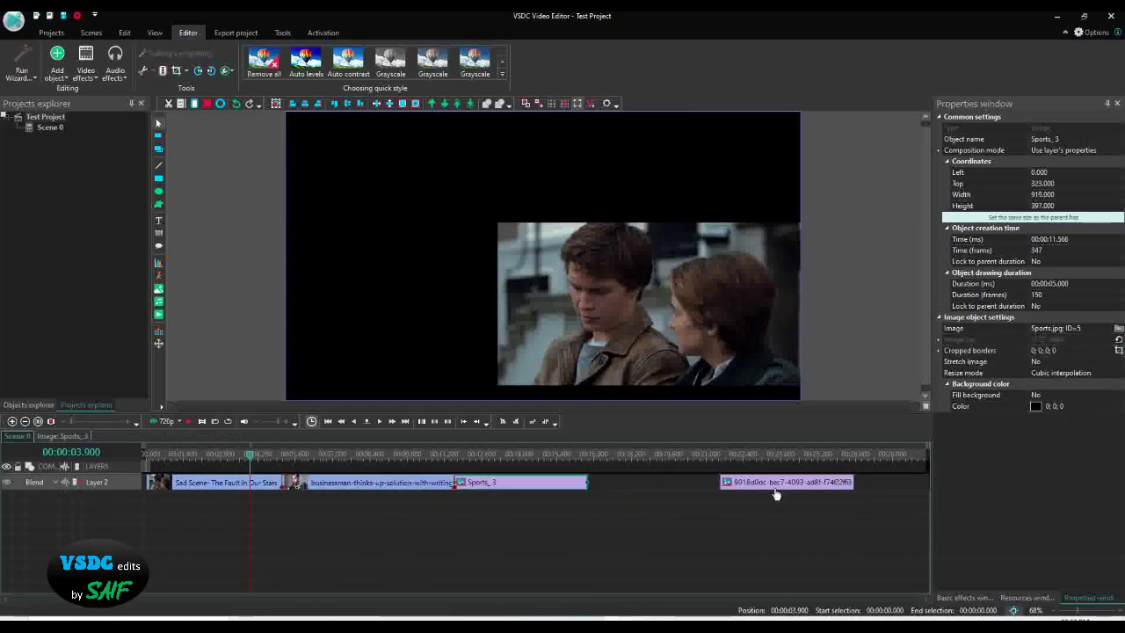
left_click_drag(776, 495, 634, 503)
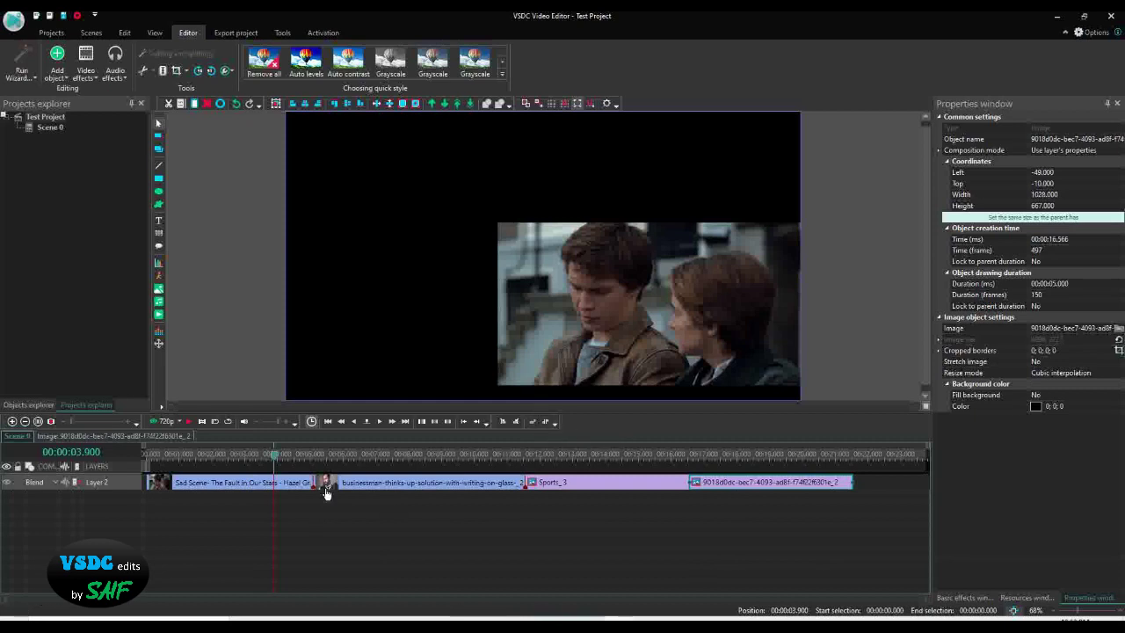
Step: Spread the businessman video and Sports_3 image onto separate overlapping layers, and move the 9018d0dc image to start at about 00:00:06.500
left_click_drag(321, 482, 272, 498)
left_click_drag(551, 487, 378, 510)
mouse_move(772, 481)
left_mouse_down()
mouse_move(392, 481)
mouse_move(344, 464)
mouse_move(613, 488)
mouse_move(594, 487)
left_mouse_up()
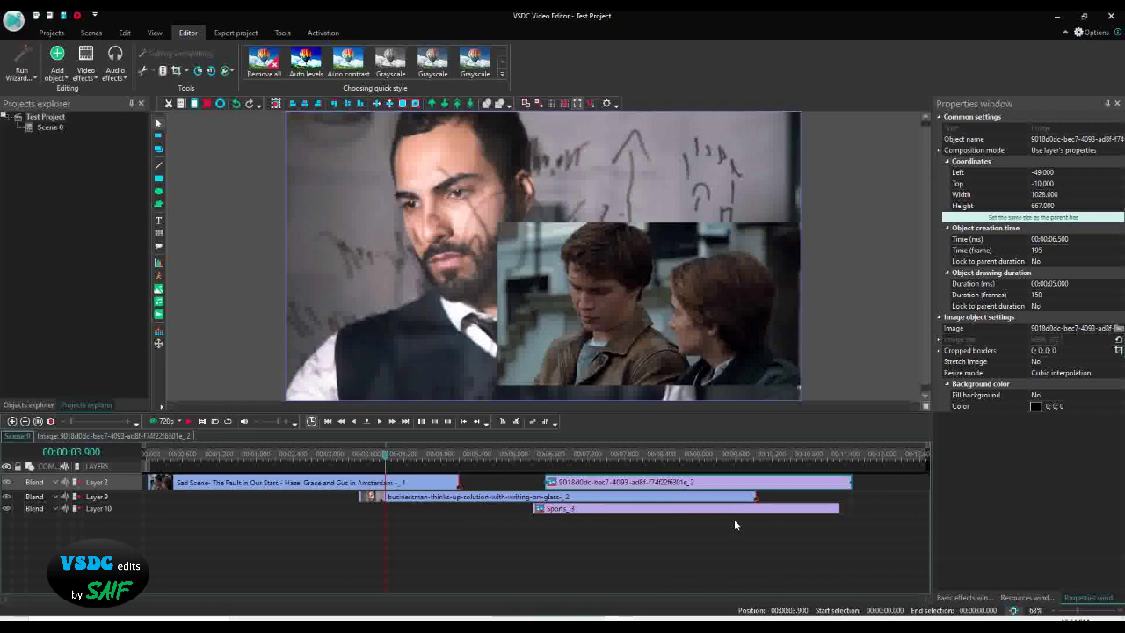
Step: Select all four timeline clips together with a selection box and clear the selection
left_click_drag(732, 520, 373, 455)
left_click(598, 537)
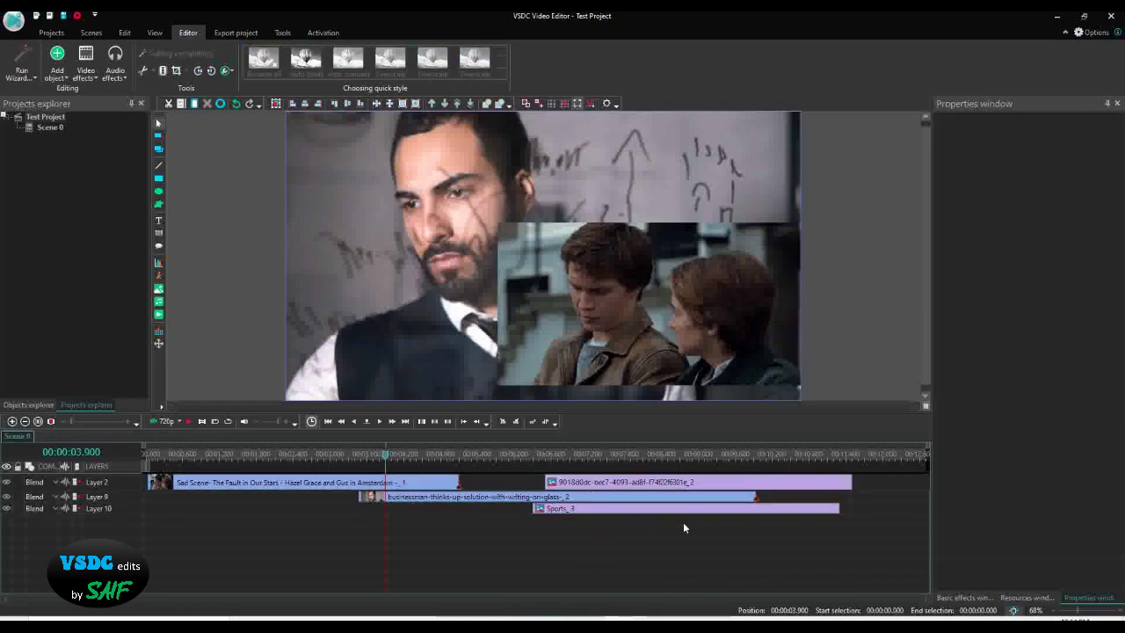
left_click_drag(683, 522, 337, 429)
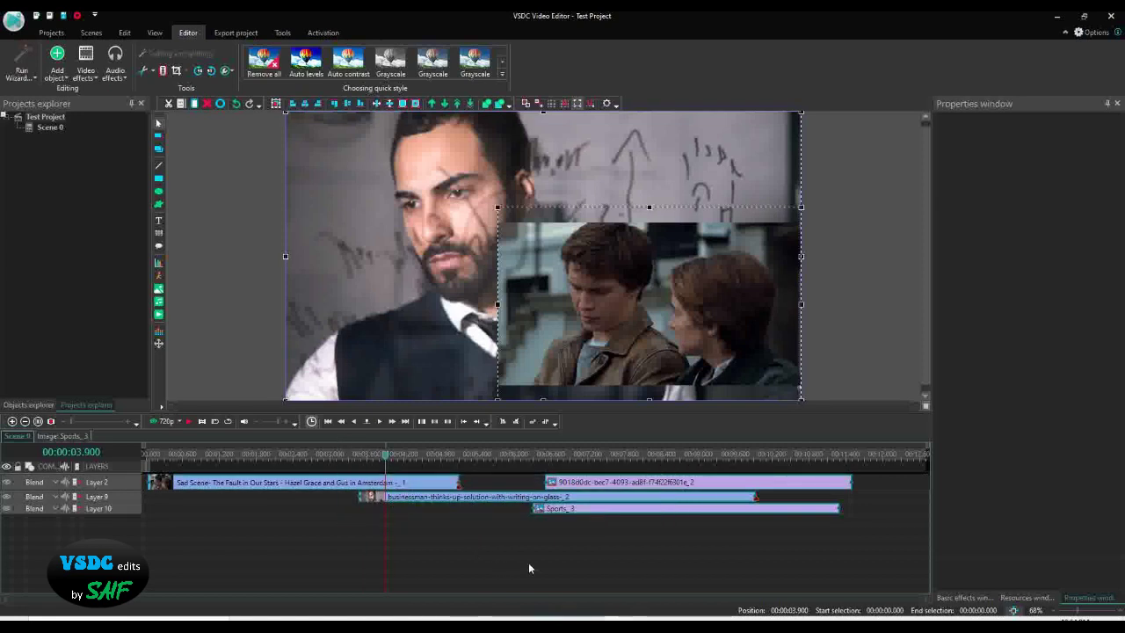
left_click(466, 510)
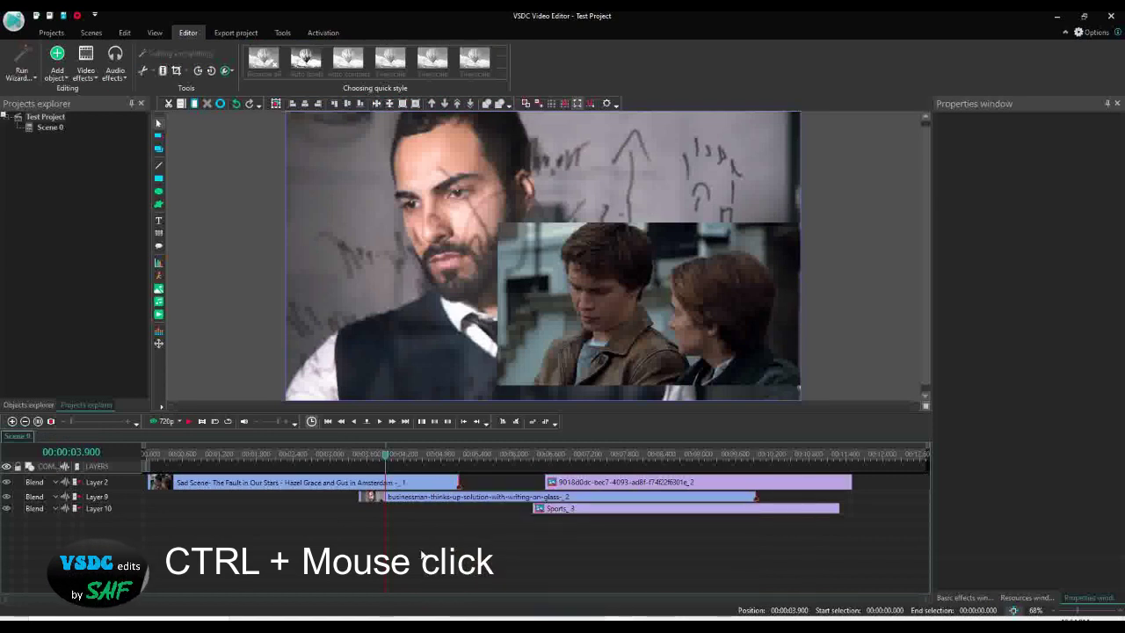
Step: Add the four timeline clips one by one to a selection and set them in sequential order without gaps
left_click(420, 490, "ctrl")
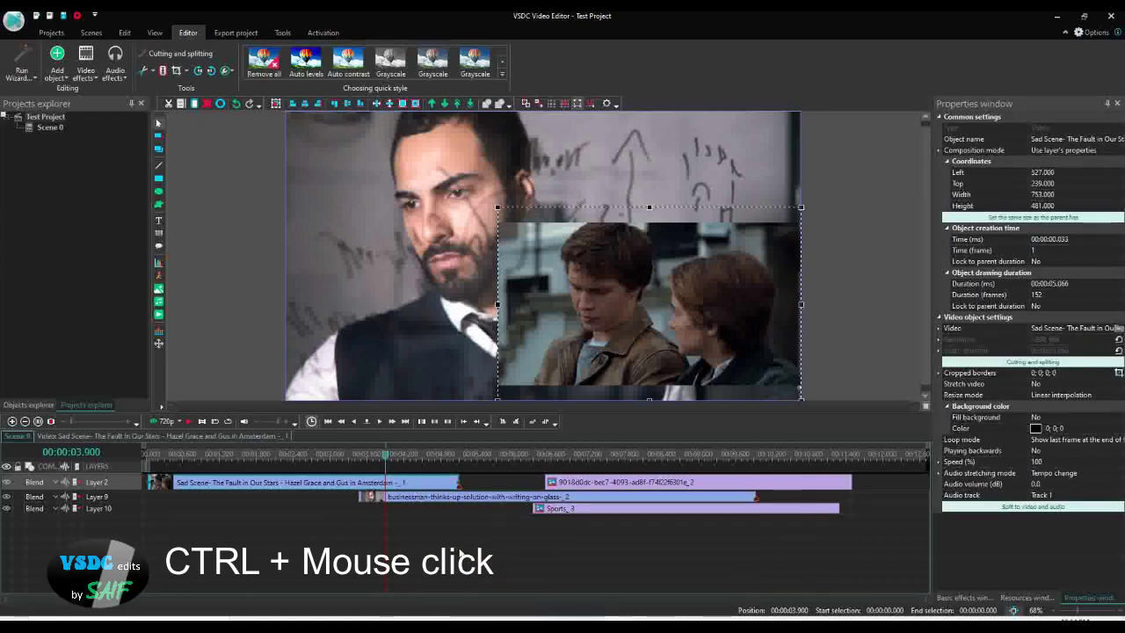
left_click(489, 498, "ctrl")
left_click(591, 482, "ctrl")
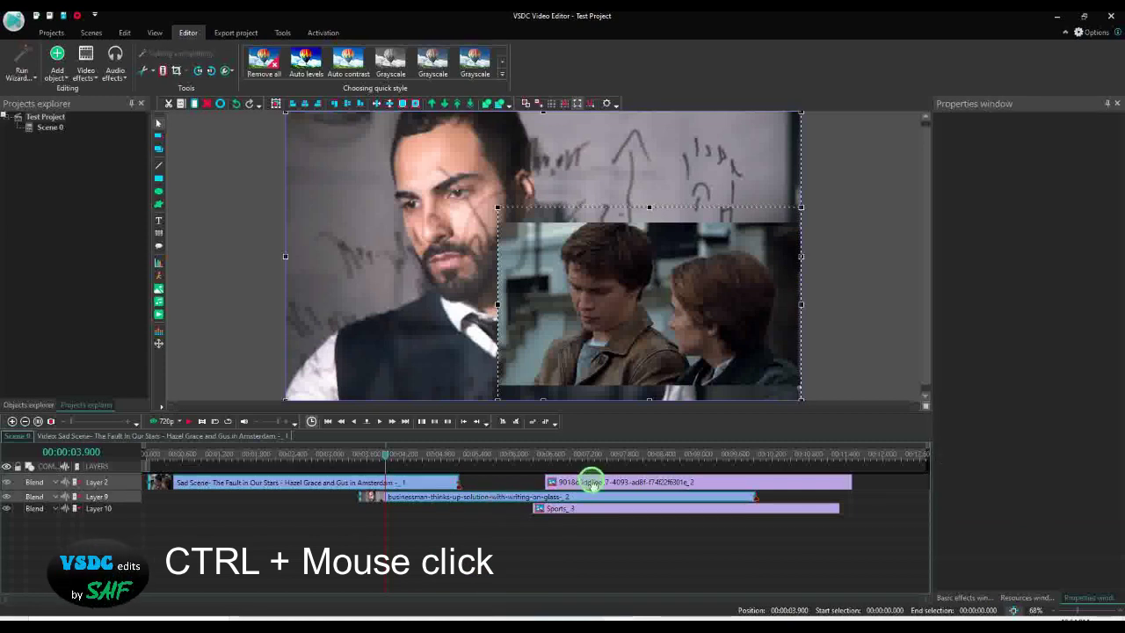
left_click(606, 514, "ctrl")
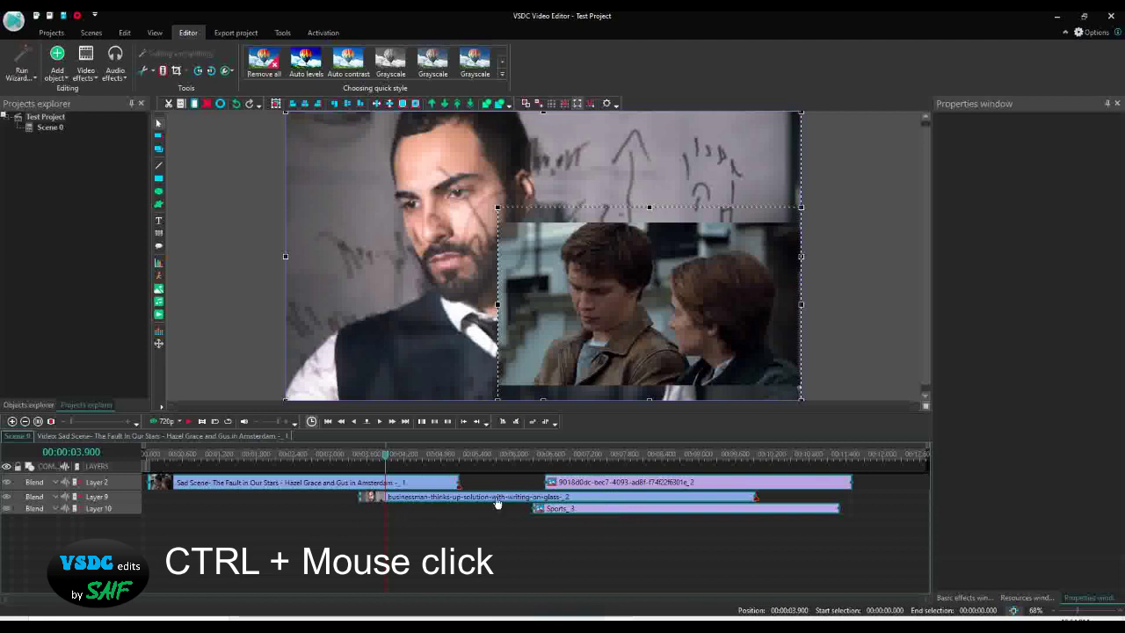
left_click(532, 423)
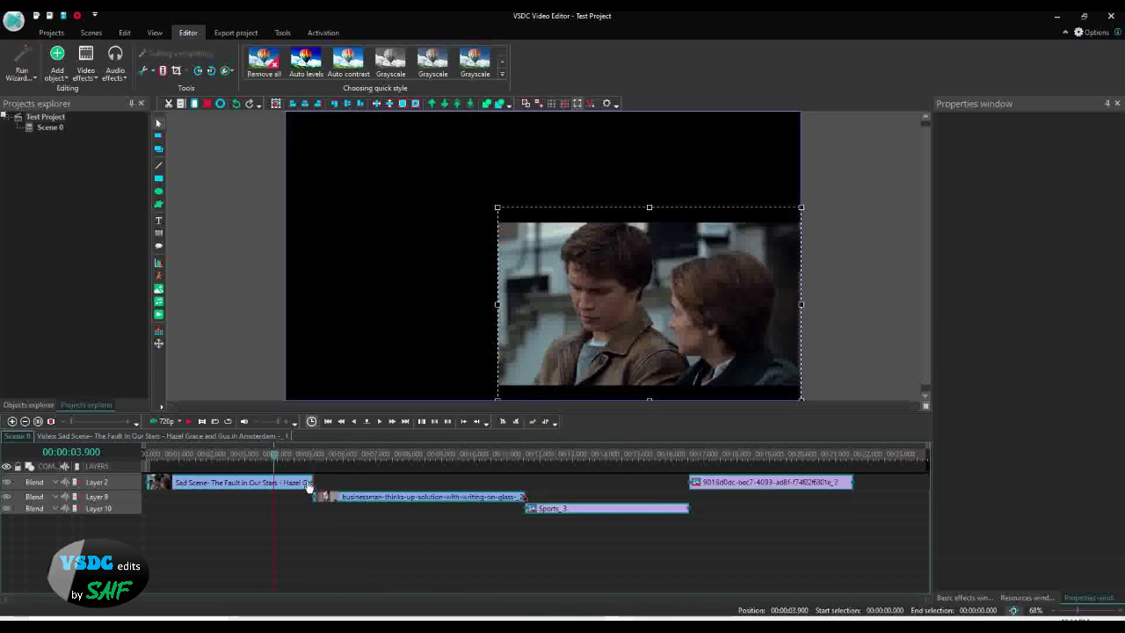
Step: Move the 9018d0dc image, the businessman video and the Sad Scene clip onto Layer 10 beside Sports_3, keeping the sequence
mouse_move(347, 503)
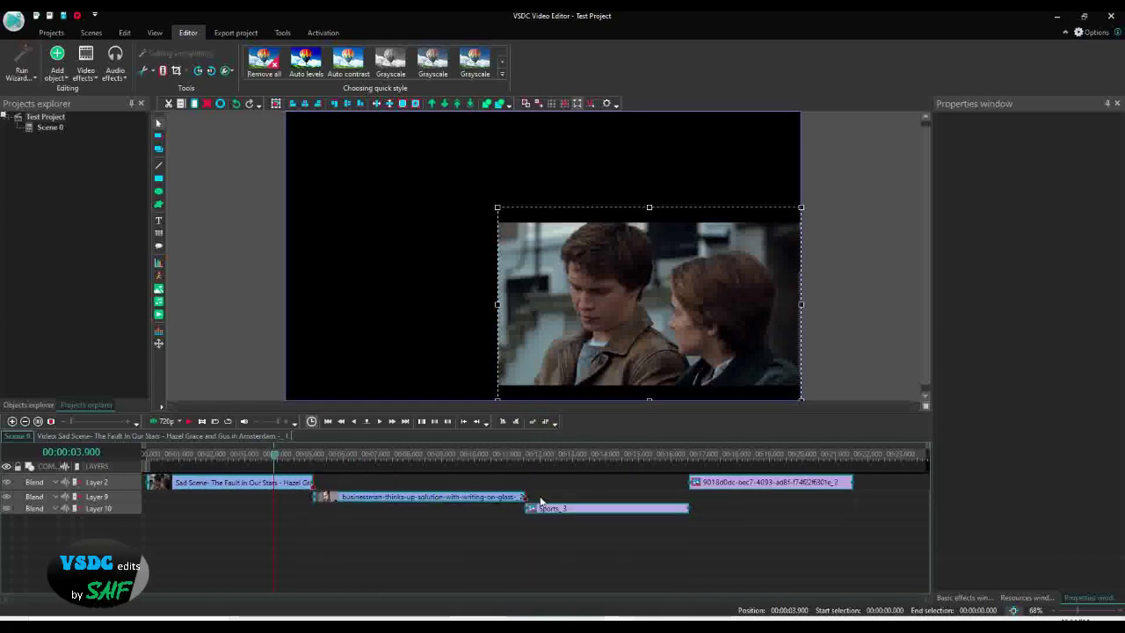
left_click(691, 517)
left_click_drag(708, 488, 706, 515)
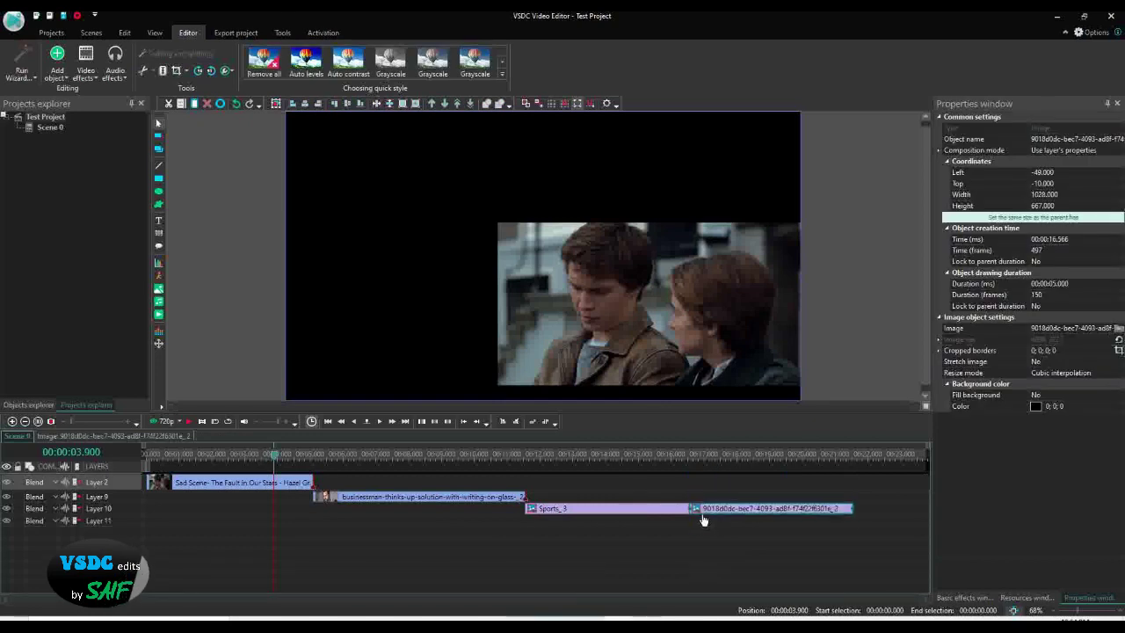
left_click_drag(468, 501, 469, 512)
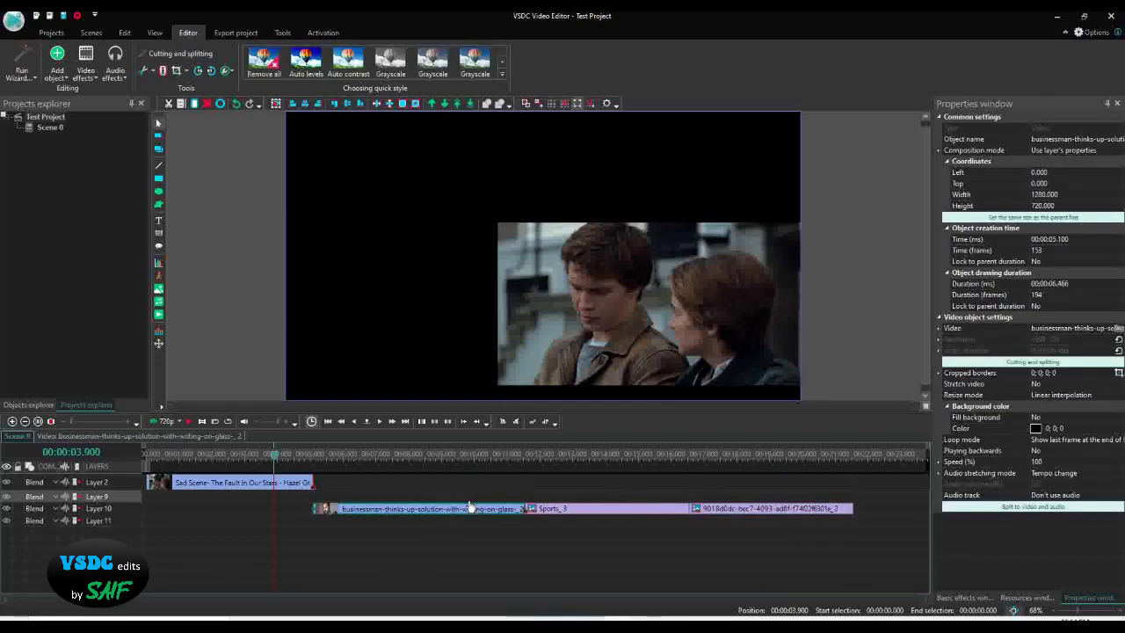
left_click_drag(280, 489, 277, 498)
left_click(575, 505)
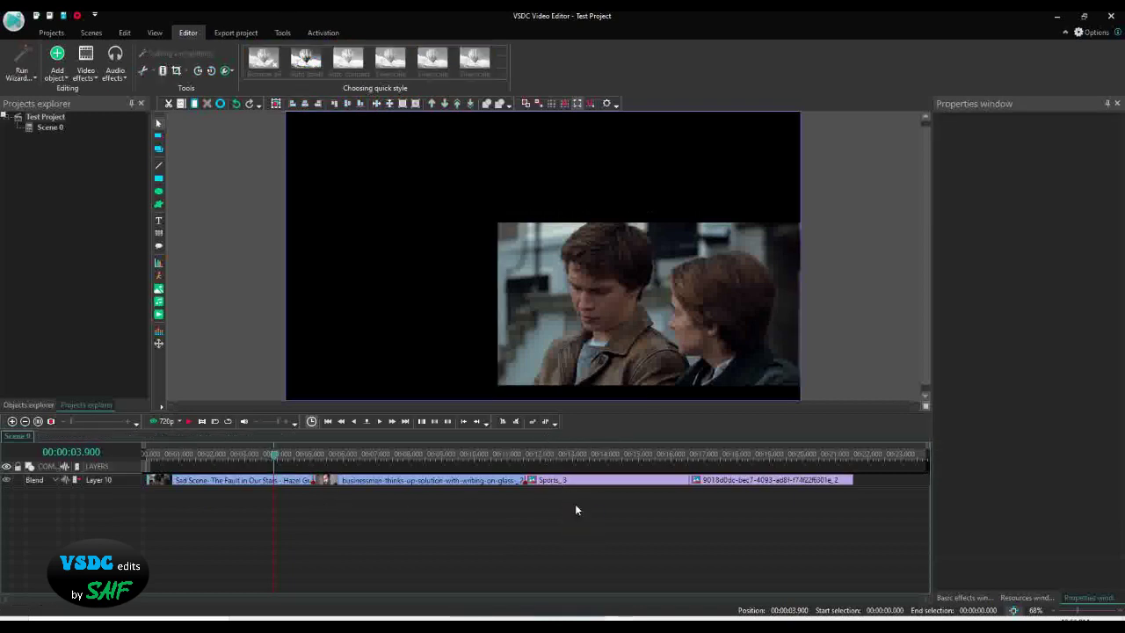
Step: Select all four clips and use Set order with offset to move the businessman video to the last place
left_click(559, 480)
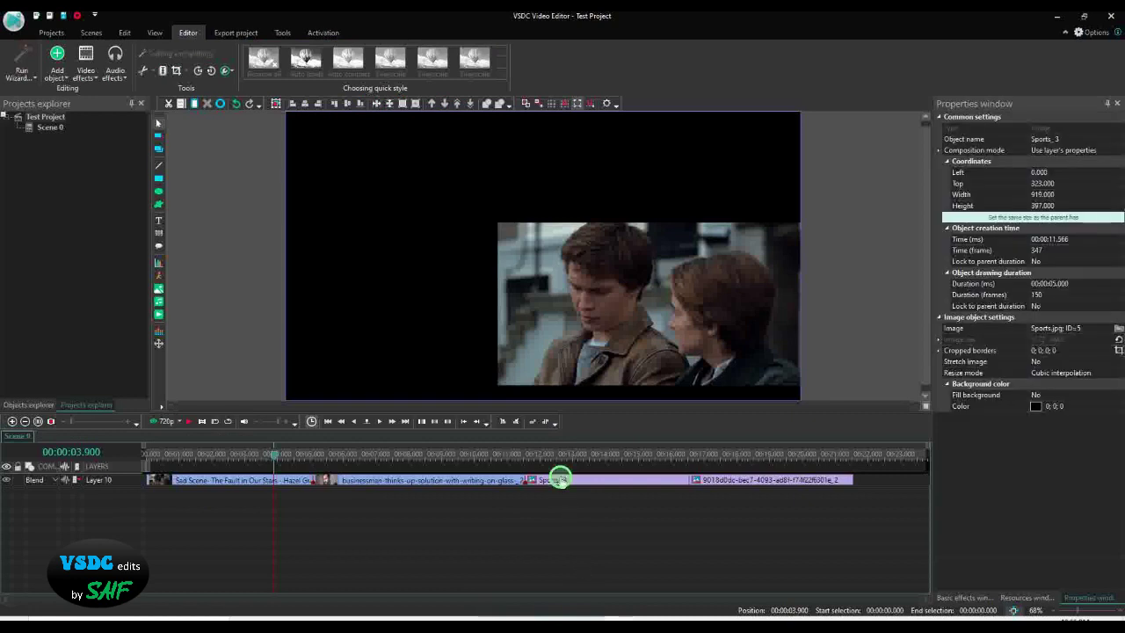
left_click(391, 481)
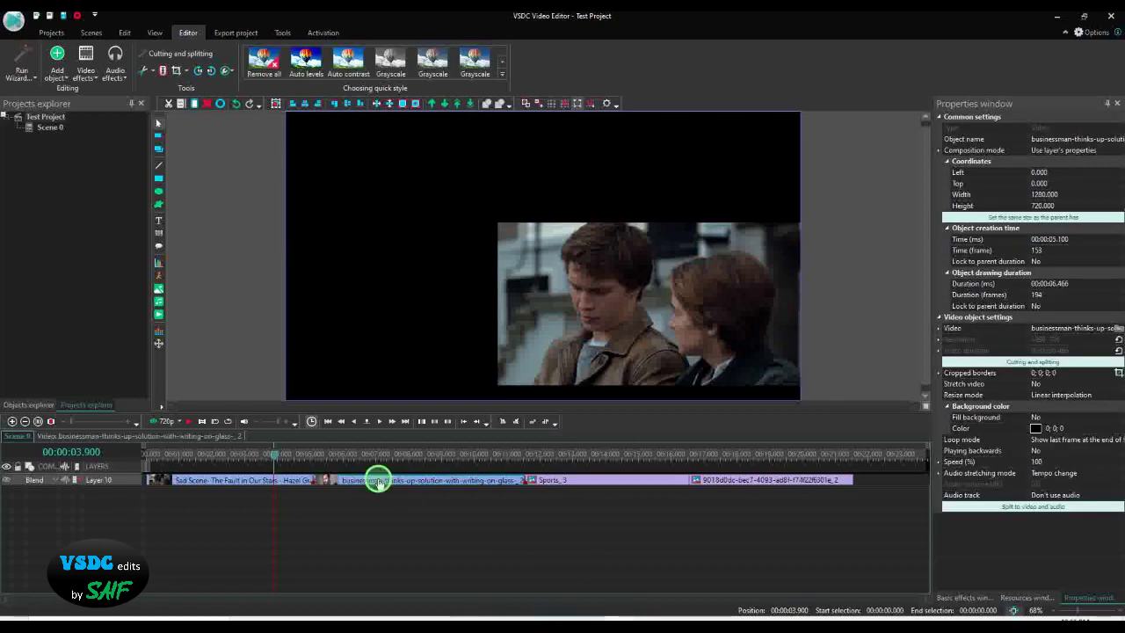
left_click(782, 482)
left_click(741, 490)
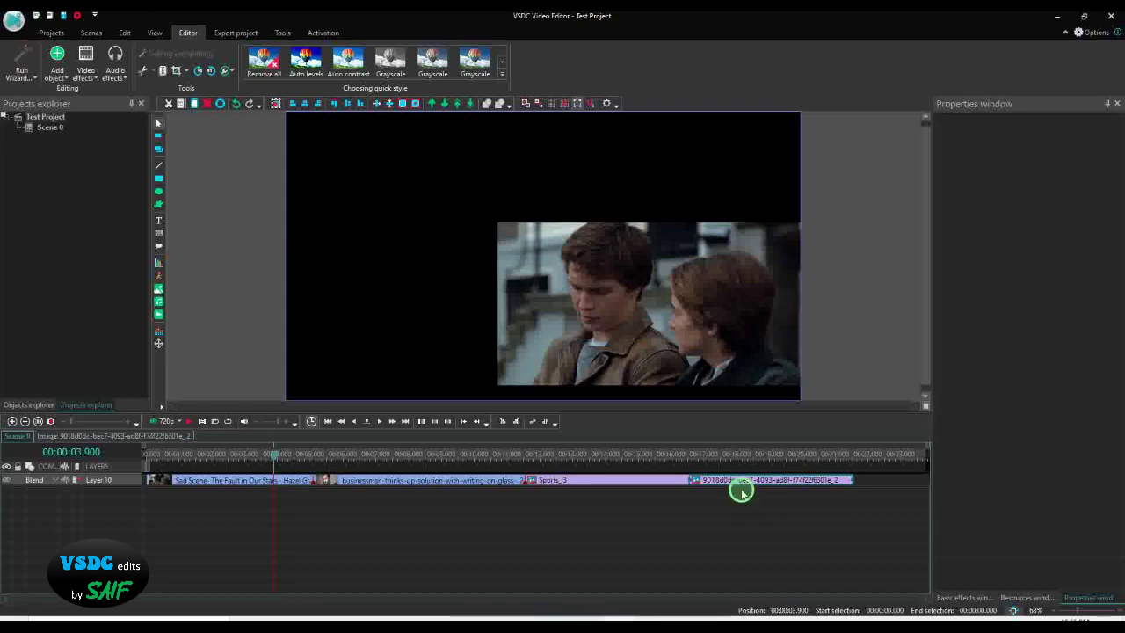
left_click_drag(749, 491, 262, 457)
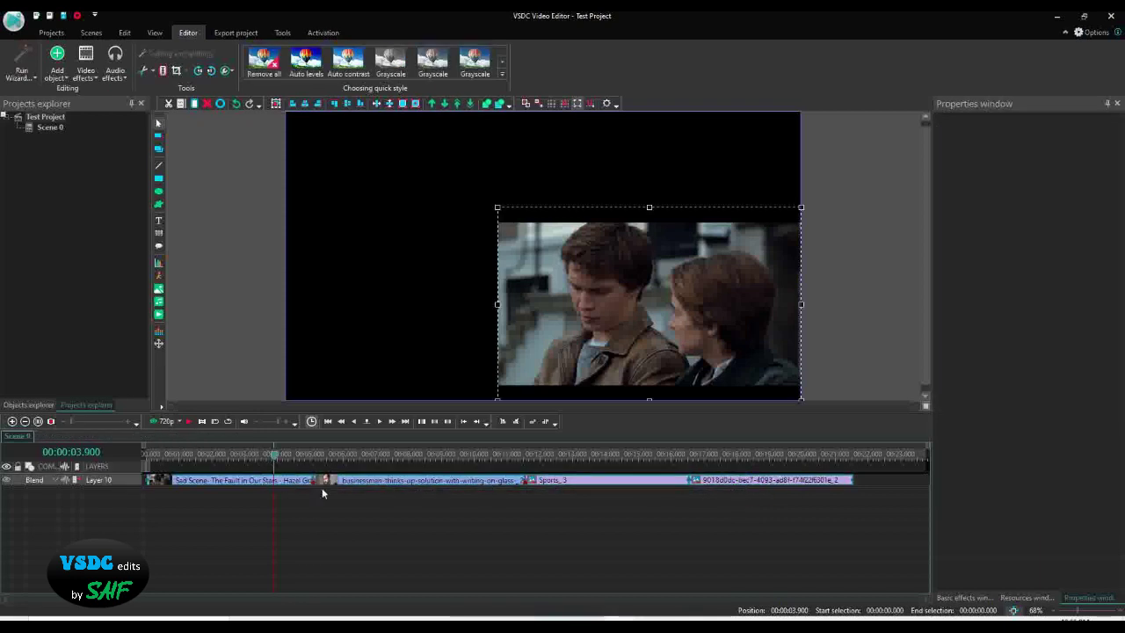
left_click(545, 423)
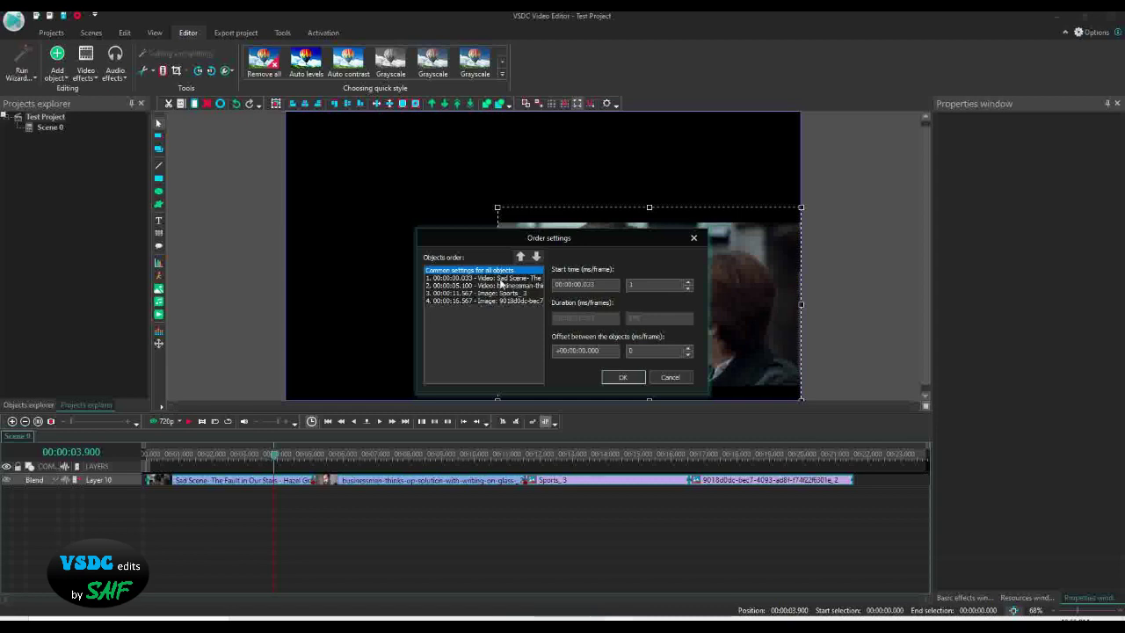
left_click(514, 287)
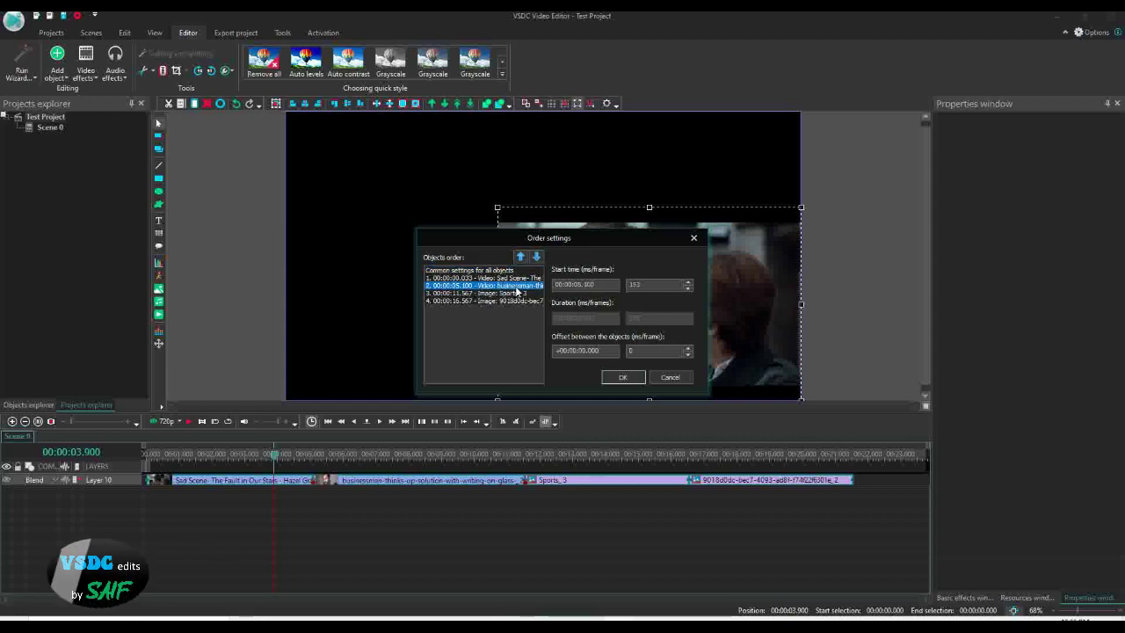
left_click(537, 257)
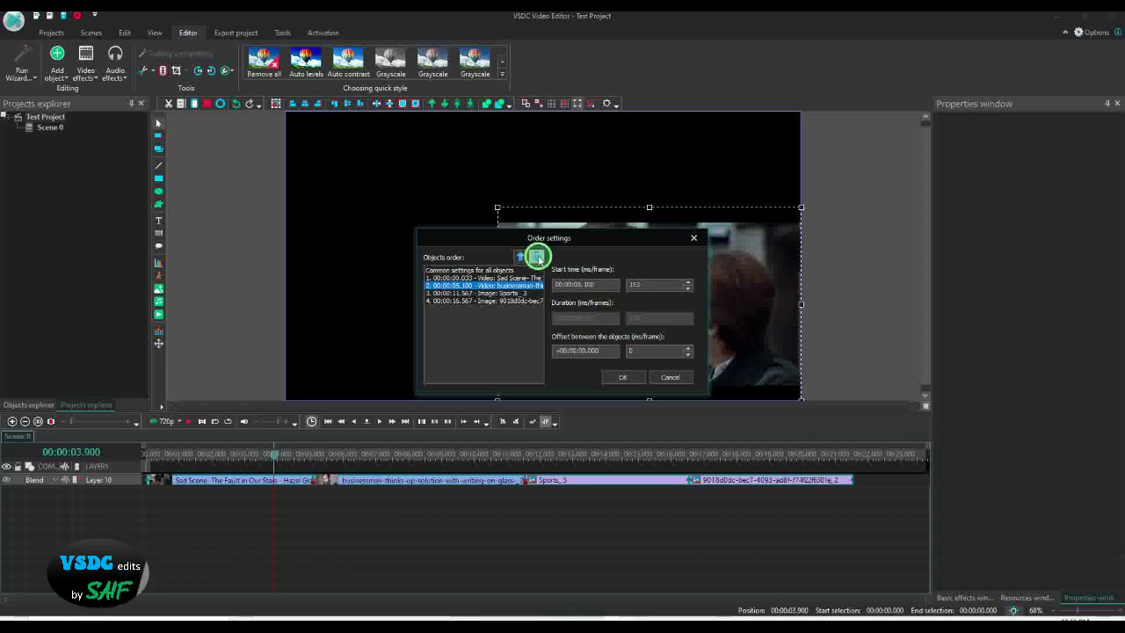
left_click(537, 257)
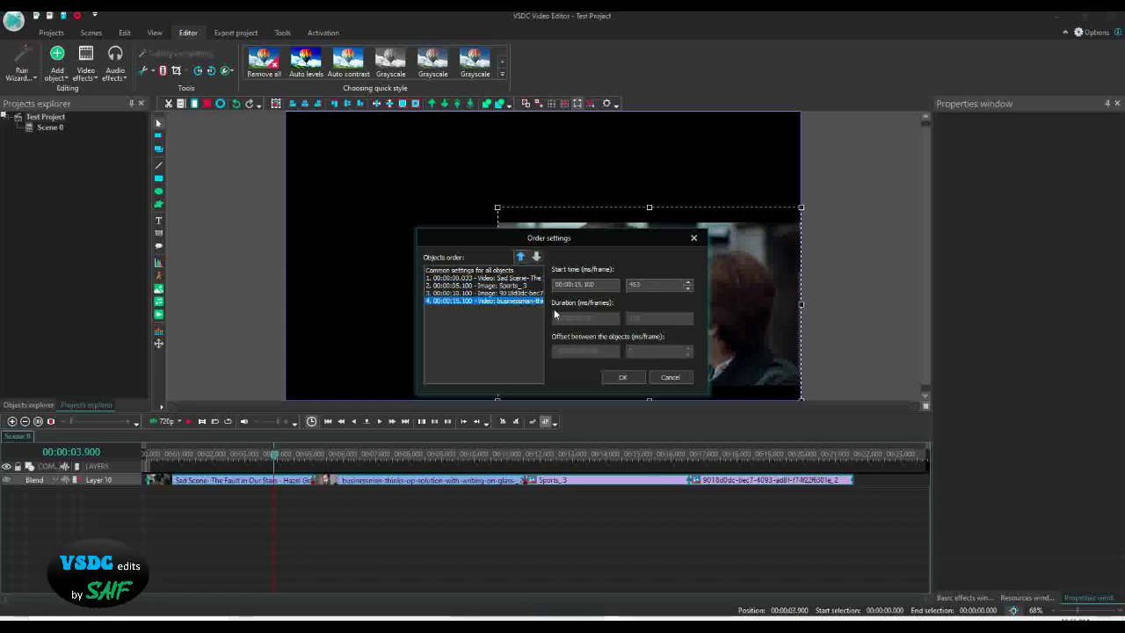
left_click(624, 379)
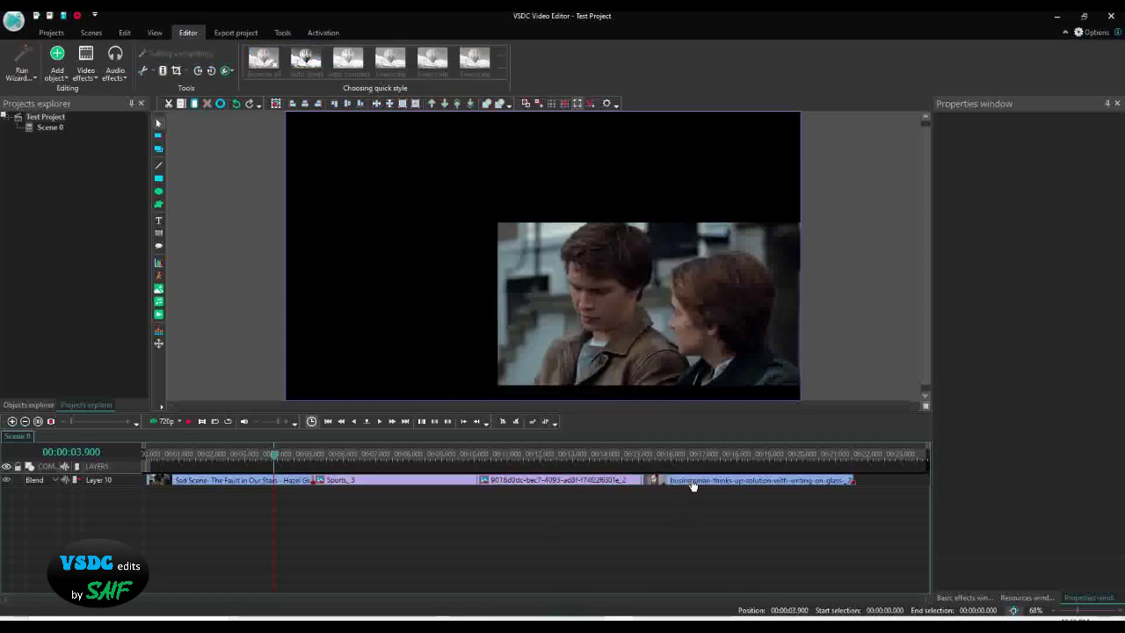
left_click(694, 481)
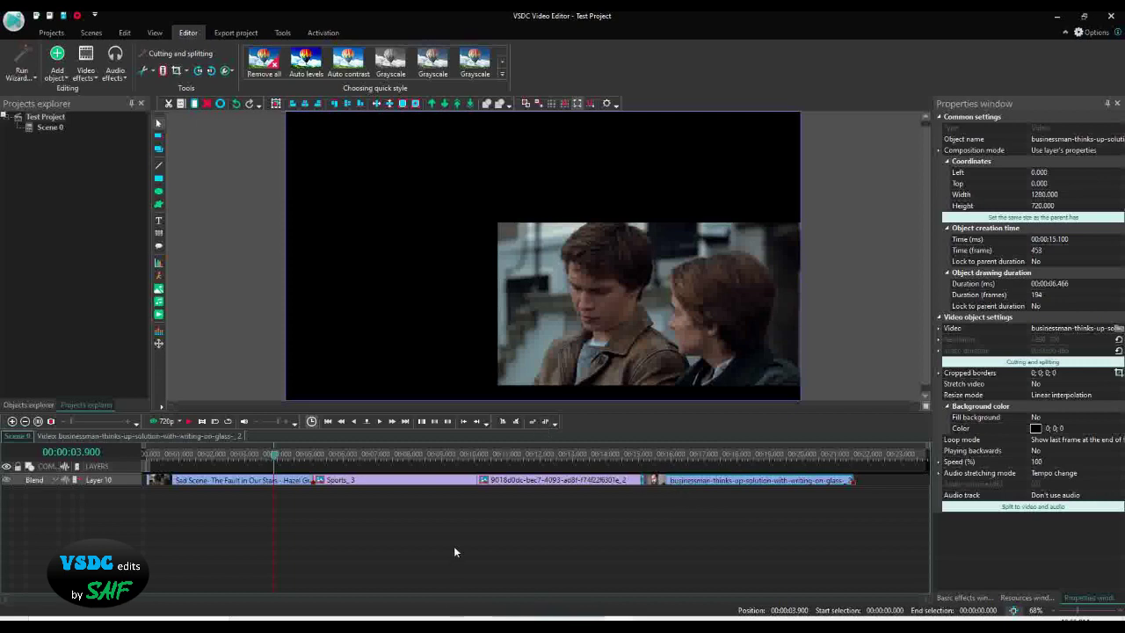
Step: Move the Sports_3 image and the businessman video onto separate new layers so they overlap the 9018d0dc image in time
left_click(504, 427)
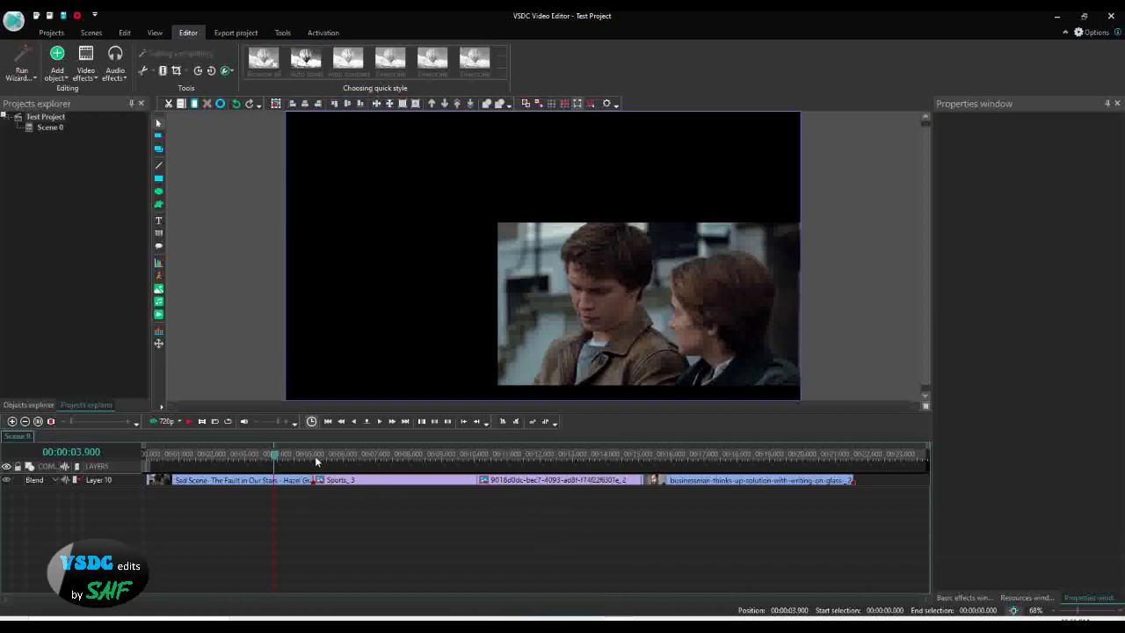
left_click_drag(452, 483, 627, 492)
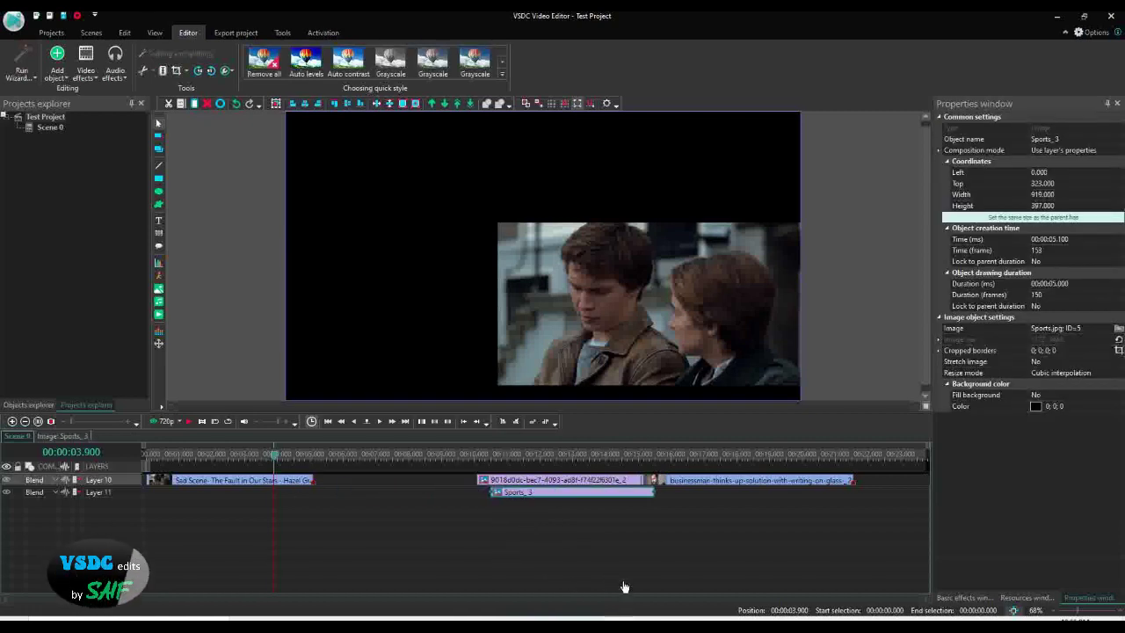
left_click_drag(735, 479, 585, 537)
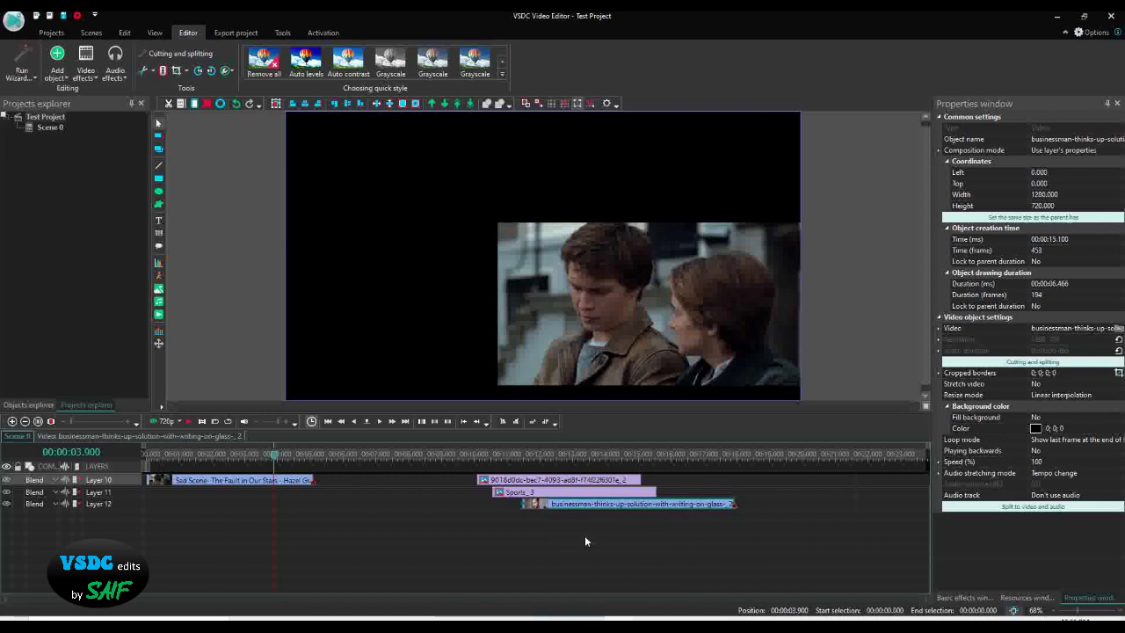
Step: Place the playhead at the end of the Sad Scene clip at 00:00:05.166 and shift the businessman video's start to about 00:00:10.566
left_click(156, 453)
left_click_drag(279, 455, 351, 452)
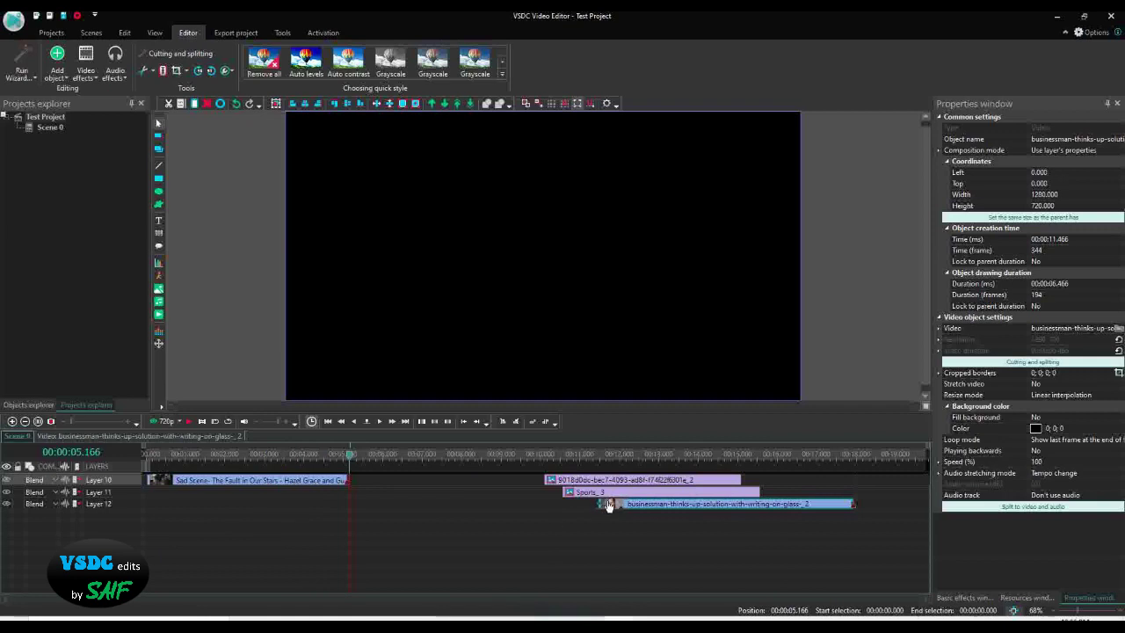
left_click_drag(608, 506, 588, 518)
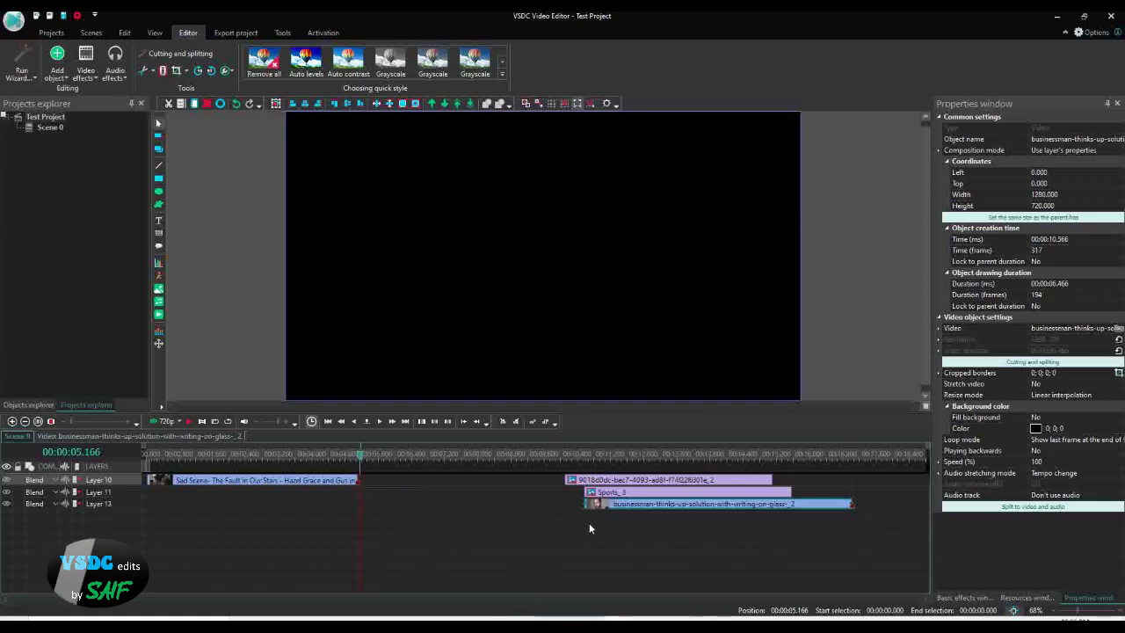
left_click(360, 455)
left_click(376, 514)
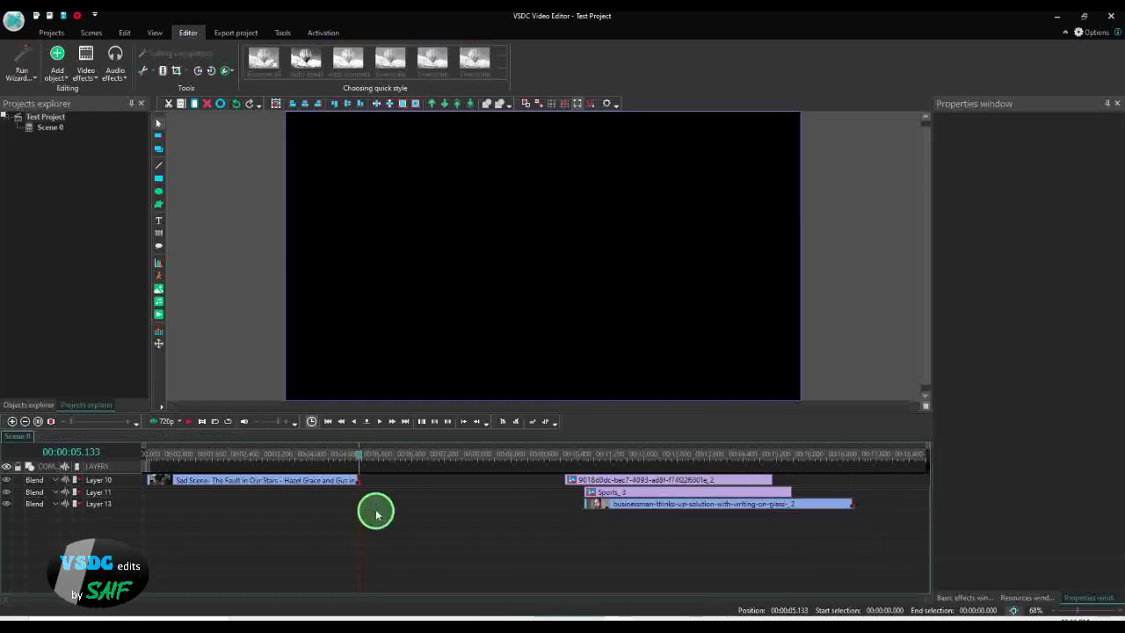
left_click(361, 457)
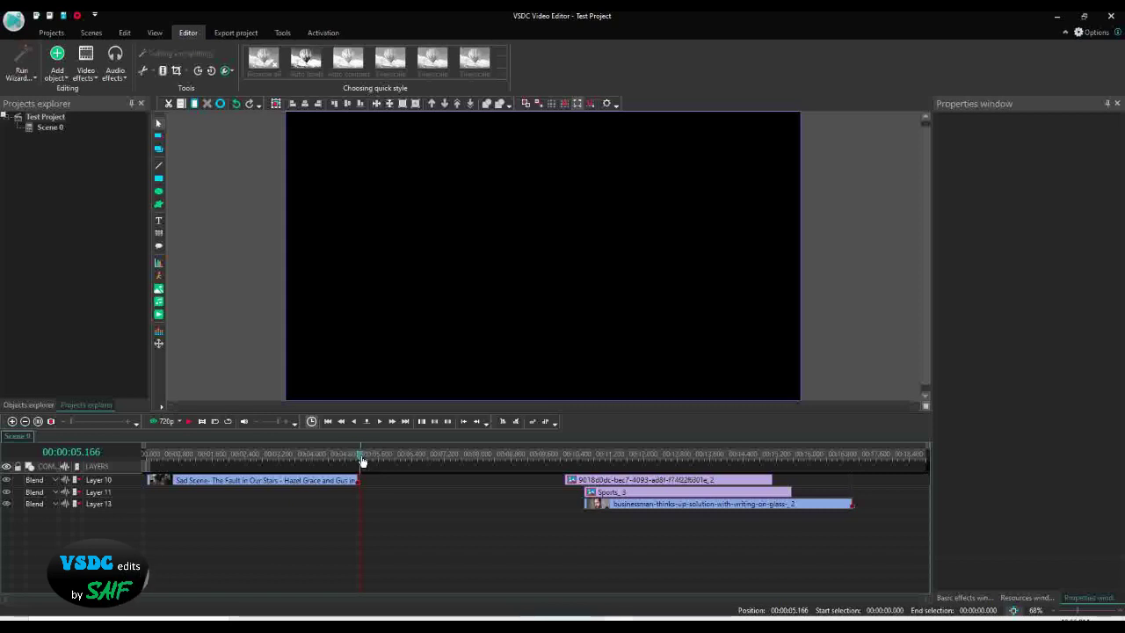
Step: Place the playhead just past the end of the Sad Scene clip at 00:00:05.133
left_click_drag(361, 459, 354, 455)
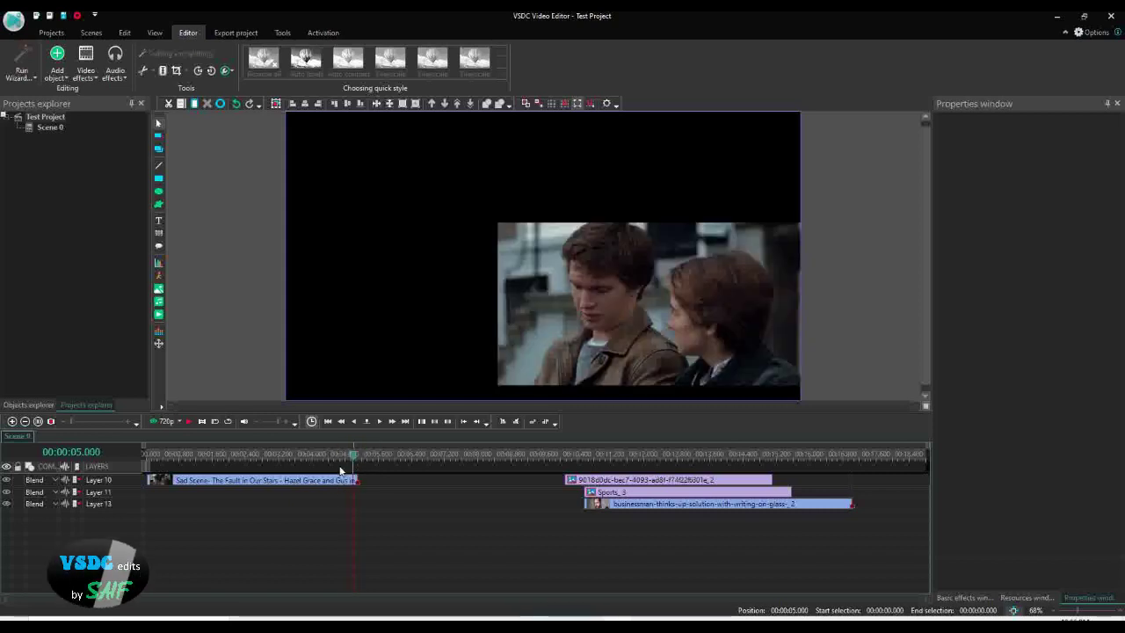
left_click(345, 481)
left_click(345, 486)
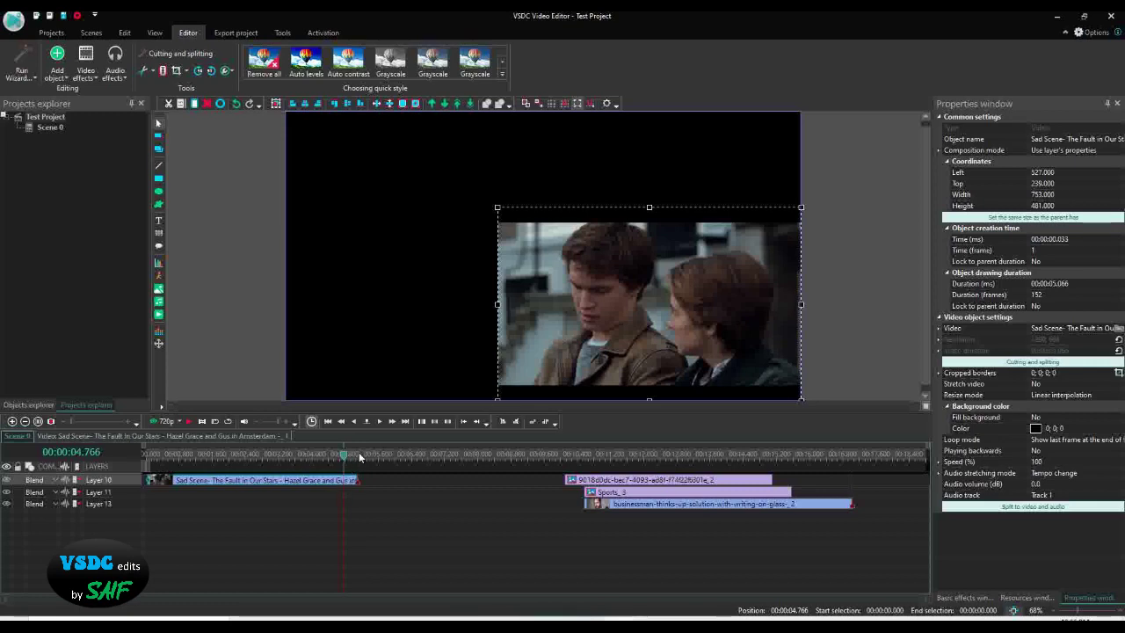
left_click(361, 456)
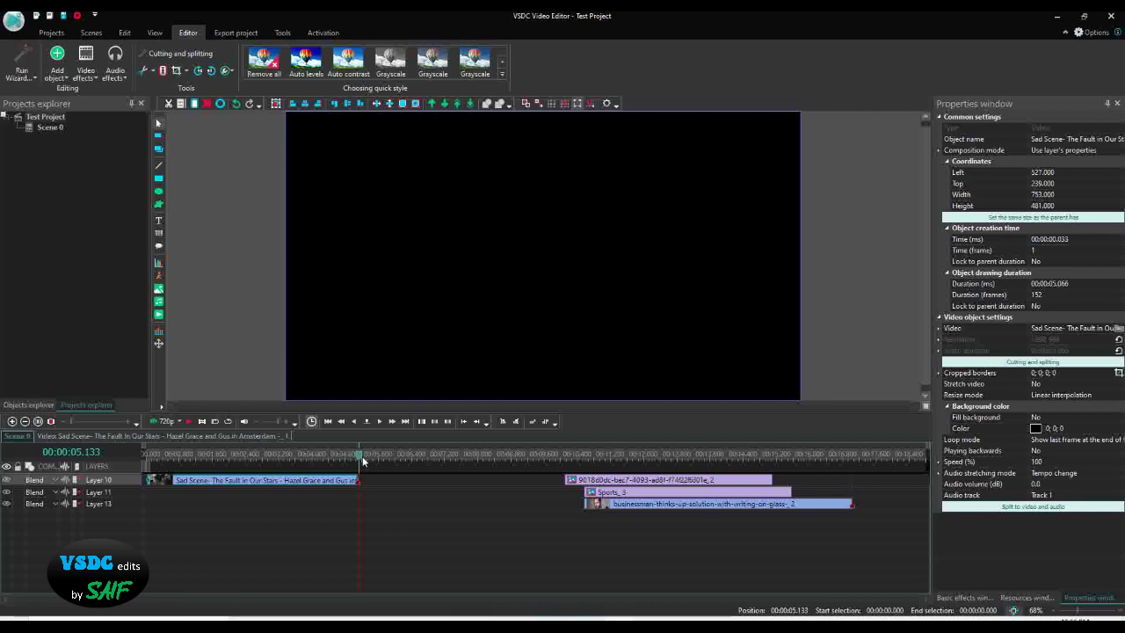
scroll(362, 458, "up", 5)
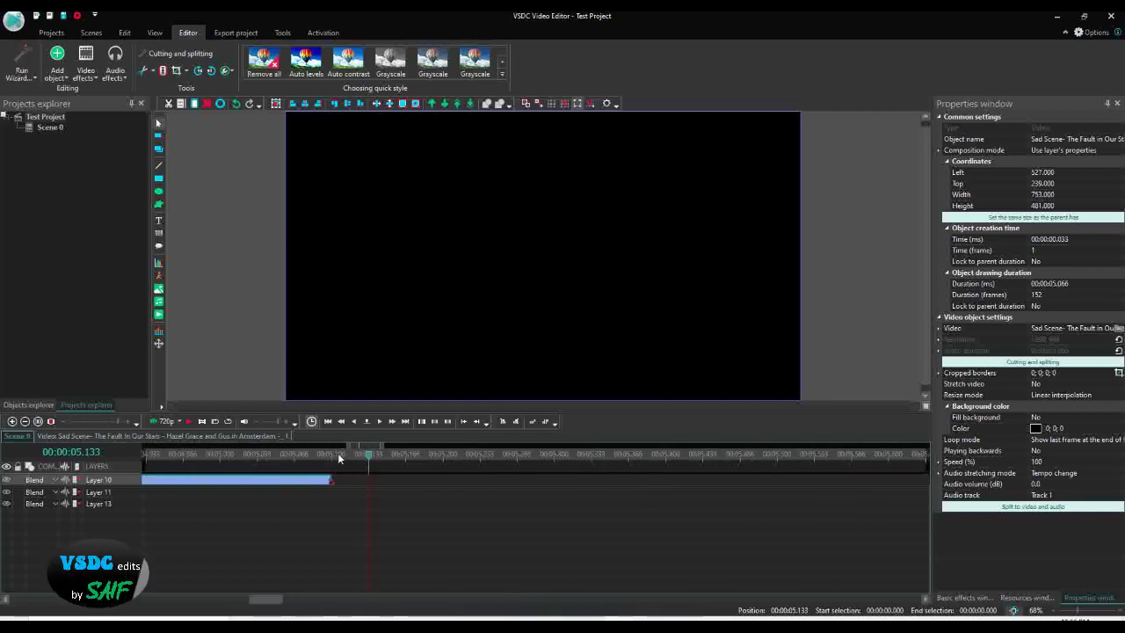
left_click(337, 456)
key("Right")
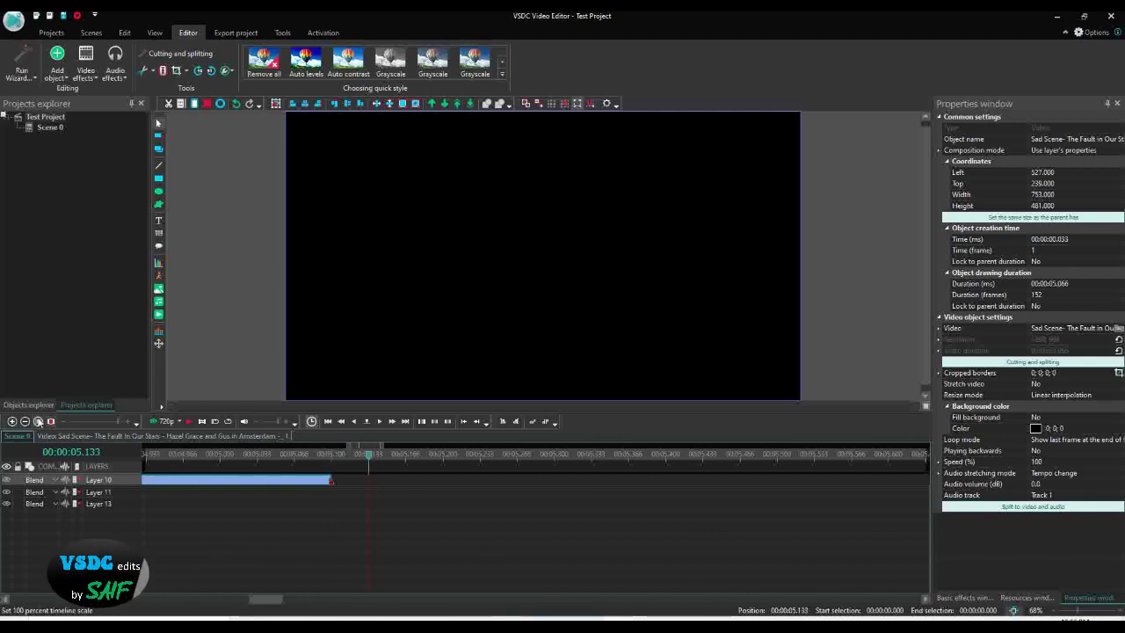
left_click(38, 421)
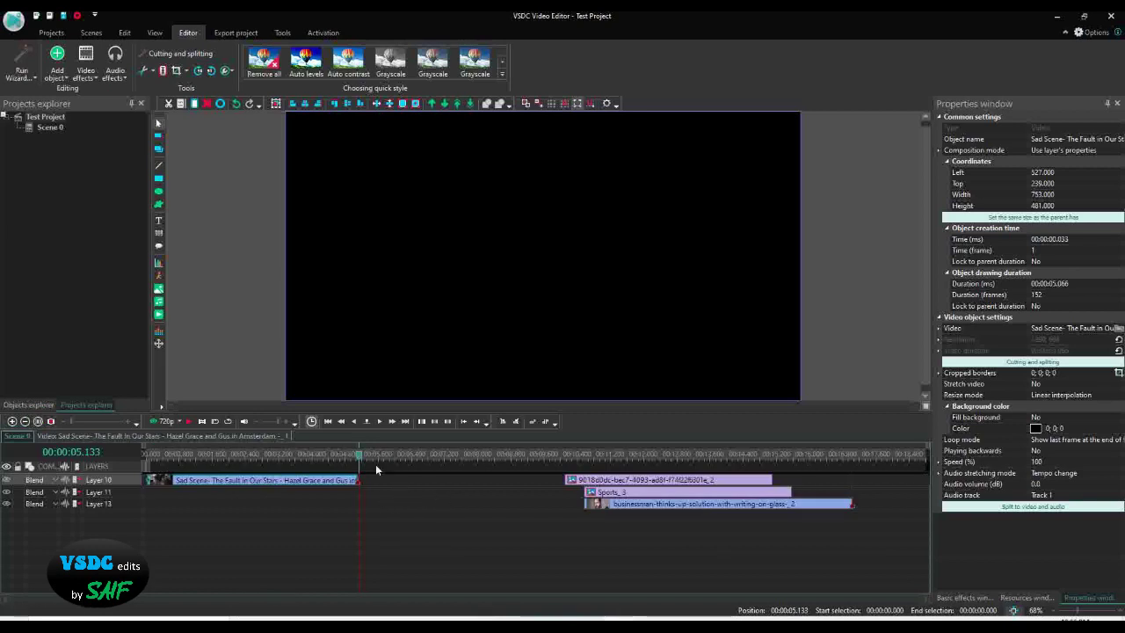
Step: Align the start of the businessman video on Layer 13 to the playhead position
left_click(620, 504)
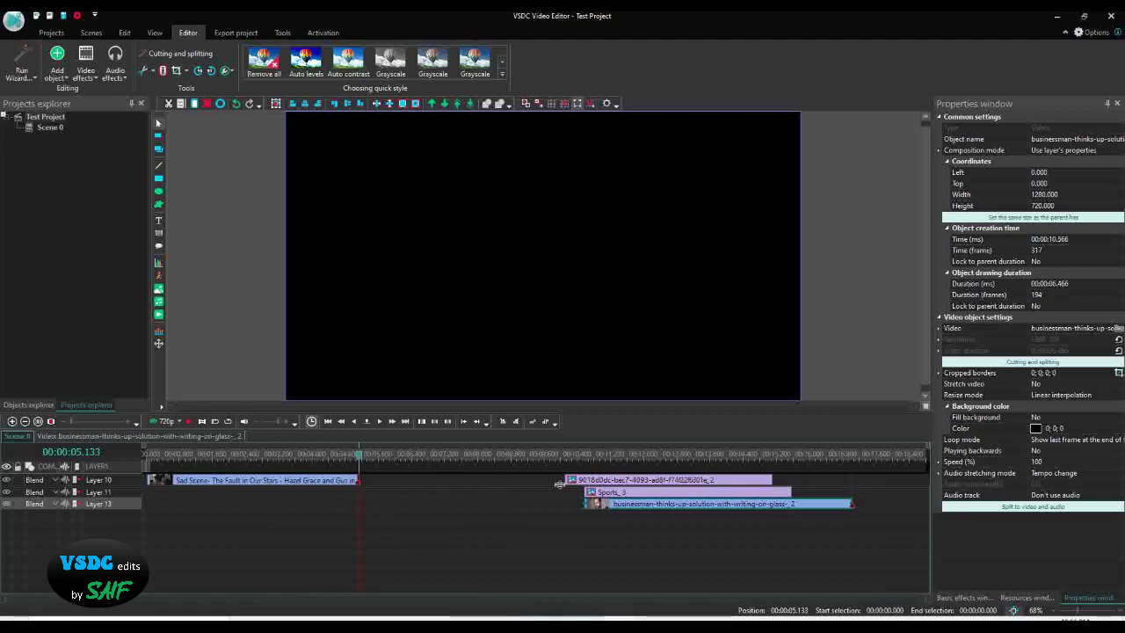
mouse_move(613, 509)
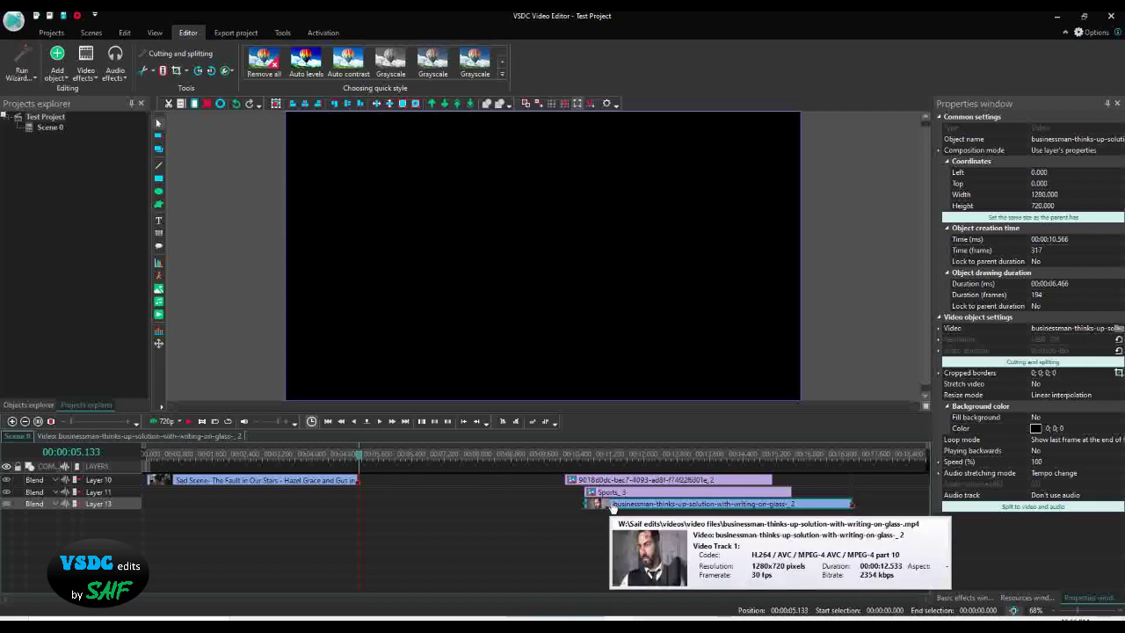
left_click(503, 422)
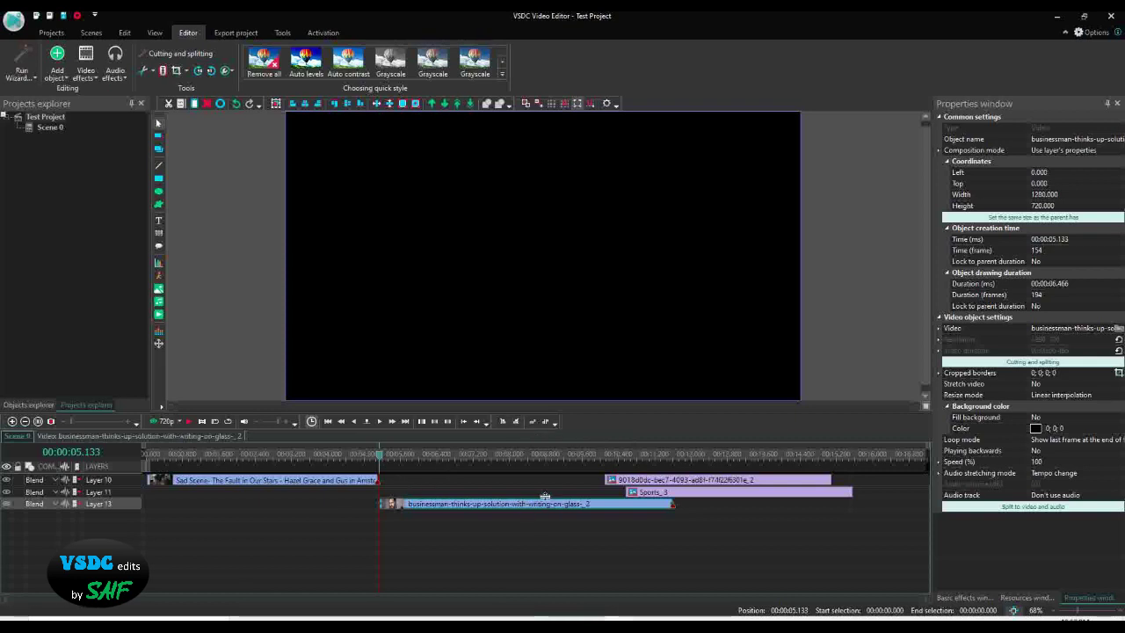
Step: Place the playhead at 00:00:07.400, shift the businessman video's start to about 00:00:09.733, and align its end to the playhead
left_click(482, 453)
left_click_drag(521, 510, 707, 518)
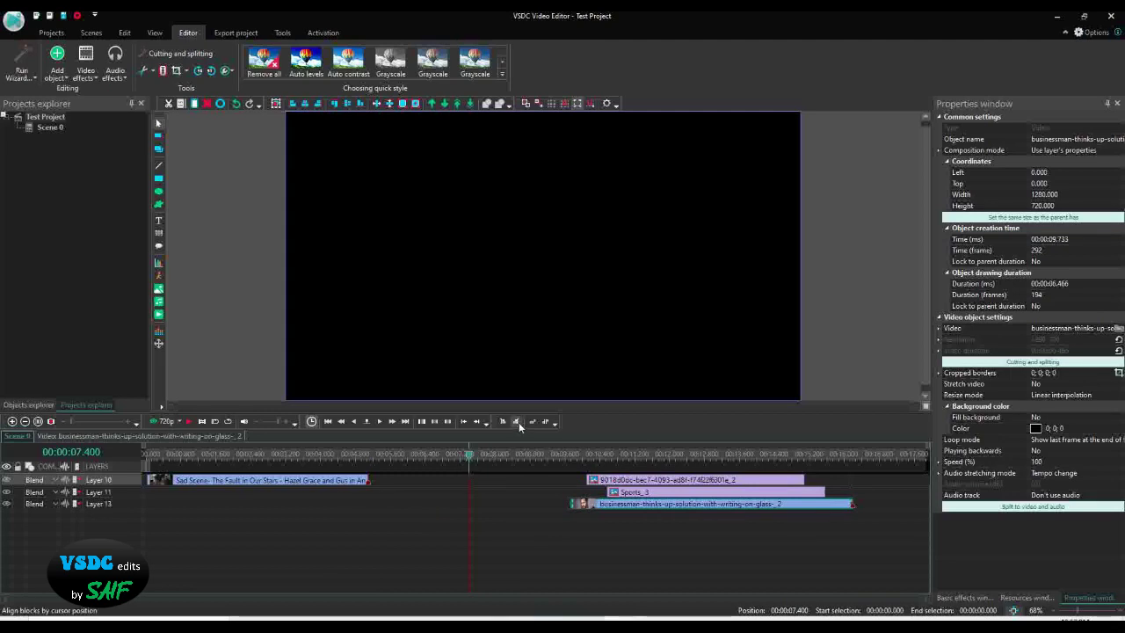
left_click(607, 507)
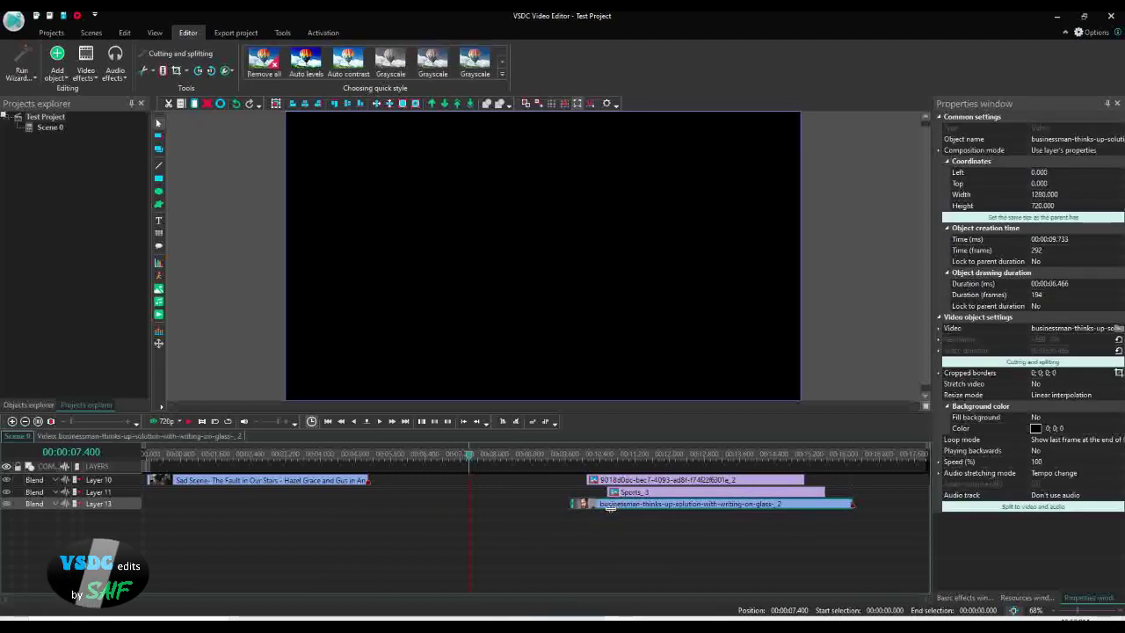
left_click(515, 423)
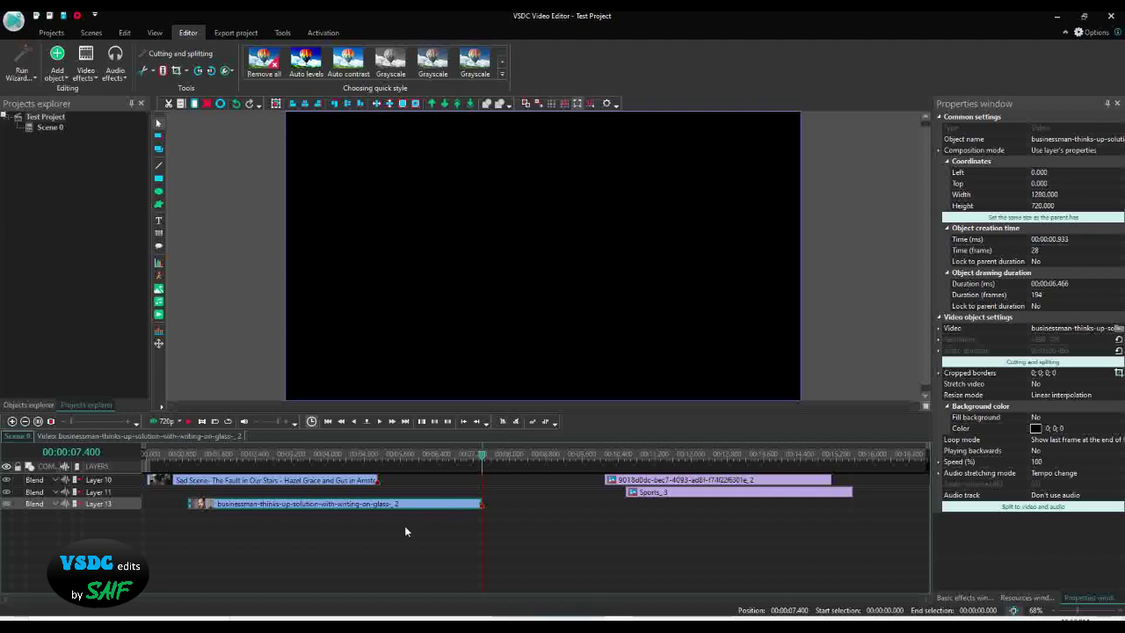
left_click(460, 541)
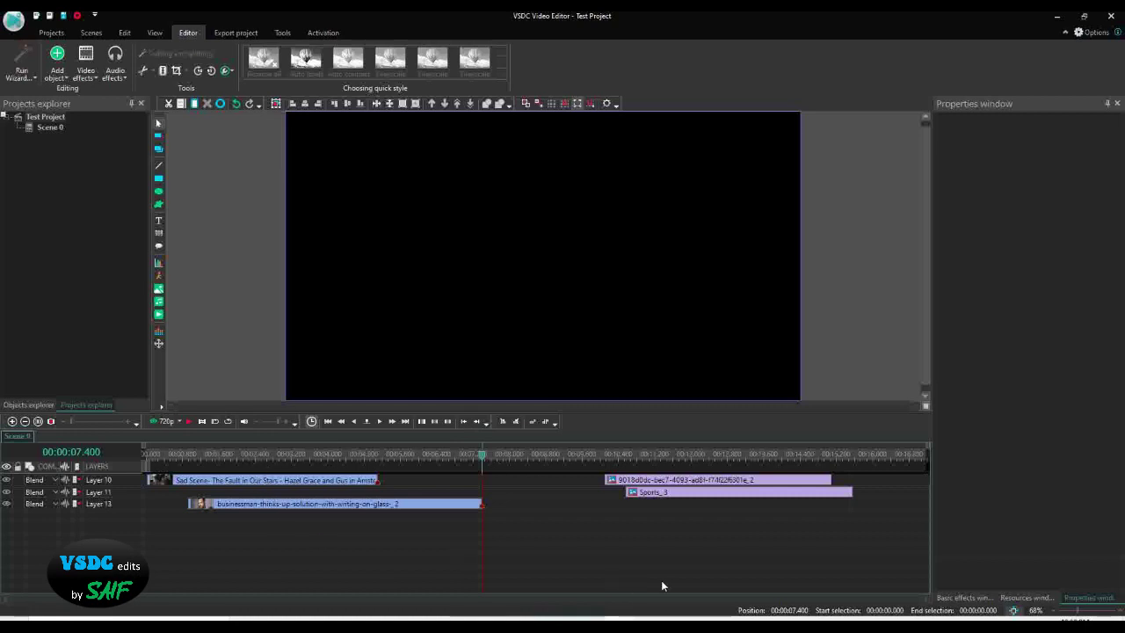
Step: Mark a work area from 00:00:01.533 to 00:00:02.900 and shift it twice, to start and to end at the playhead at 00:00:05.500
left_click_drag(147, 466, 278, 459)
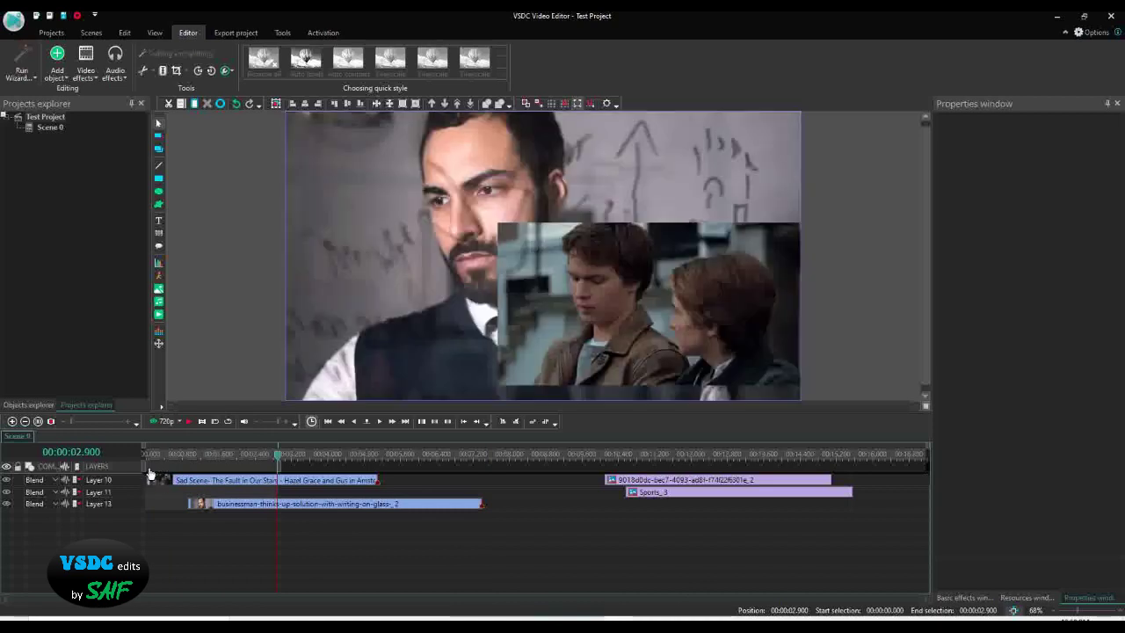
left_click_drag(144, 466, 215, 465)
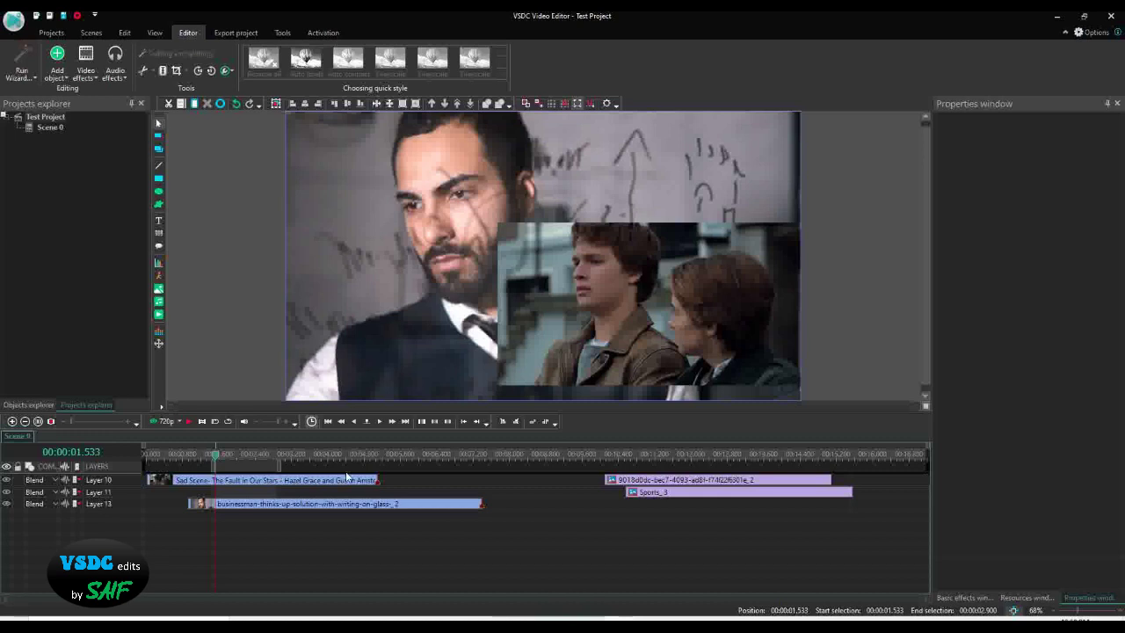
left_click(397, 459)
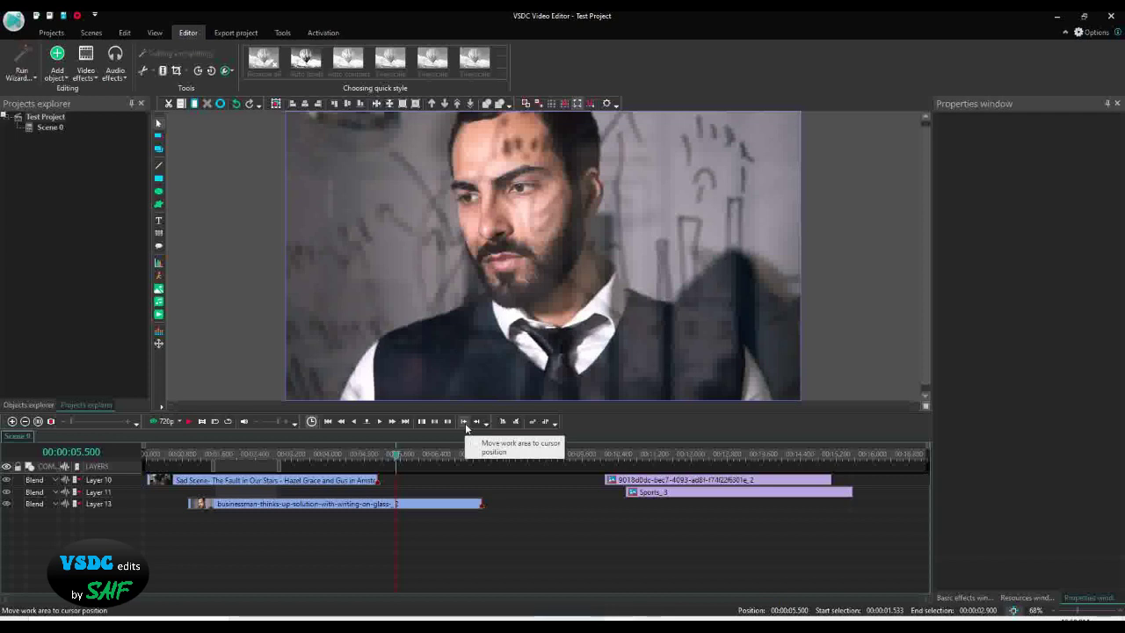
left_click(464, 422)
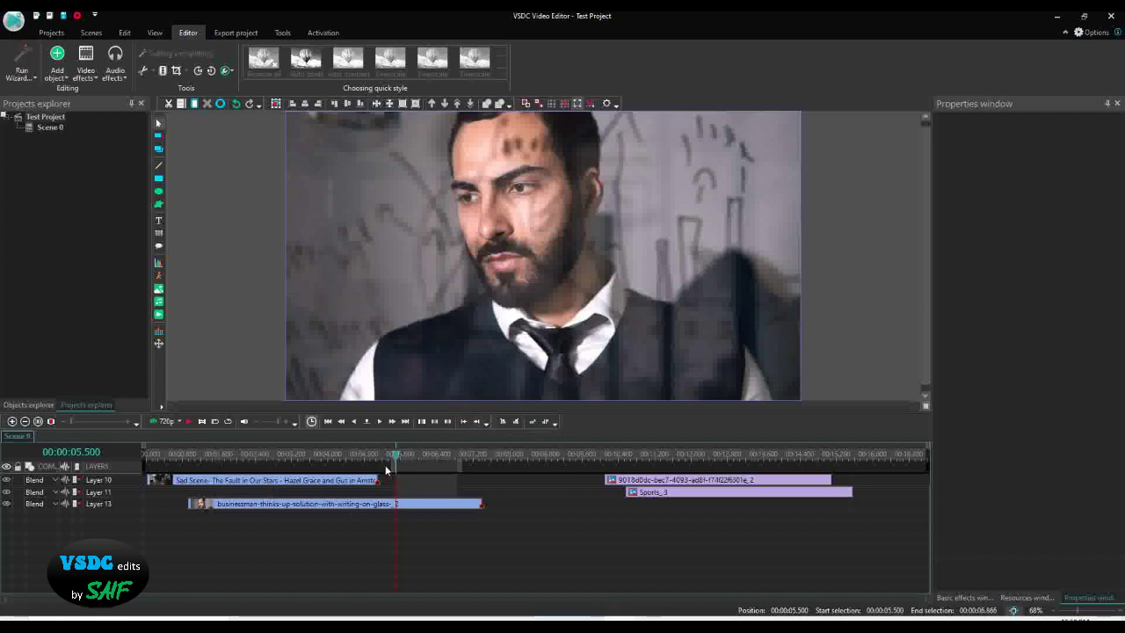
left_click(476, 422)
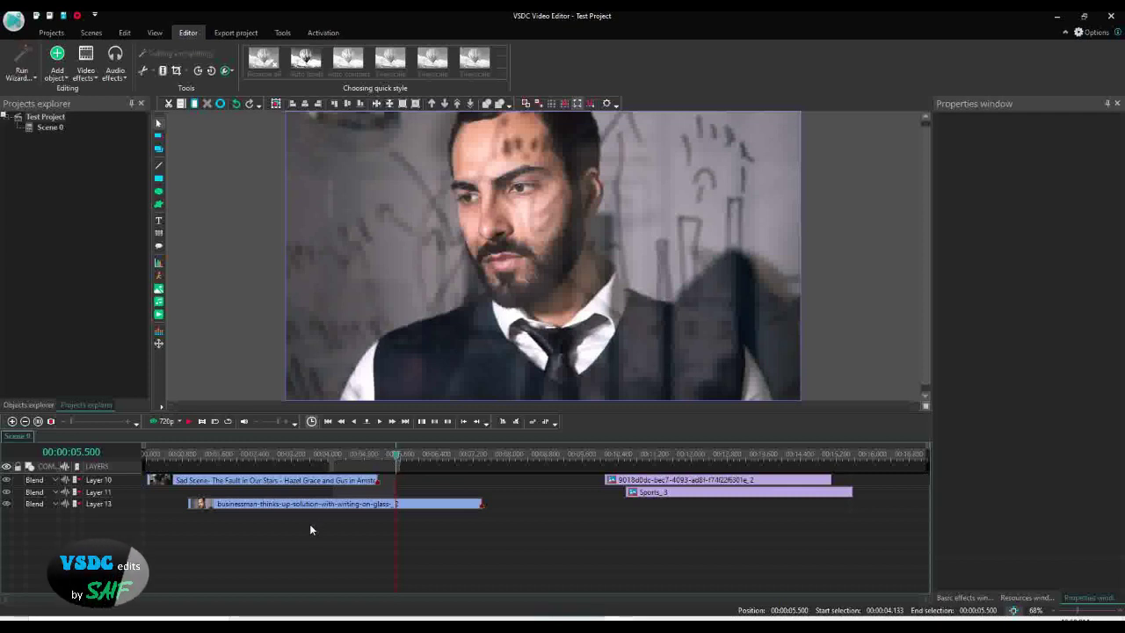
Step: Select the Sad Scene clip on Layer 10 and fit the work area to its duration
left_click(277, 483)
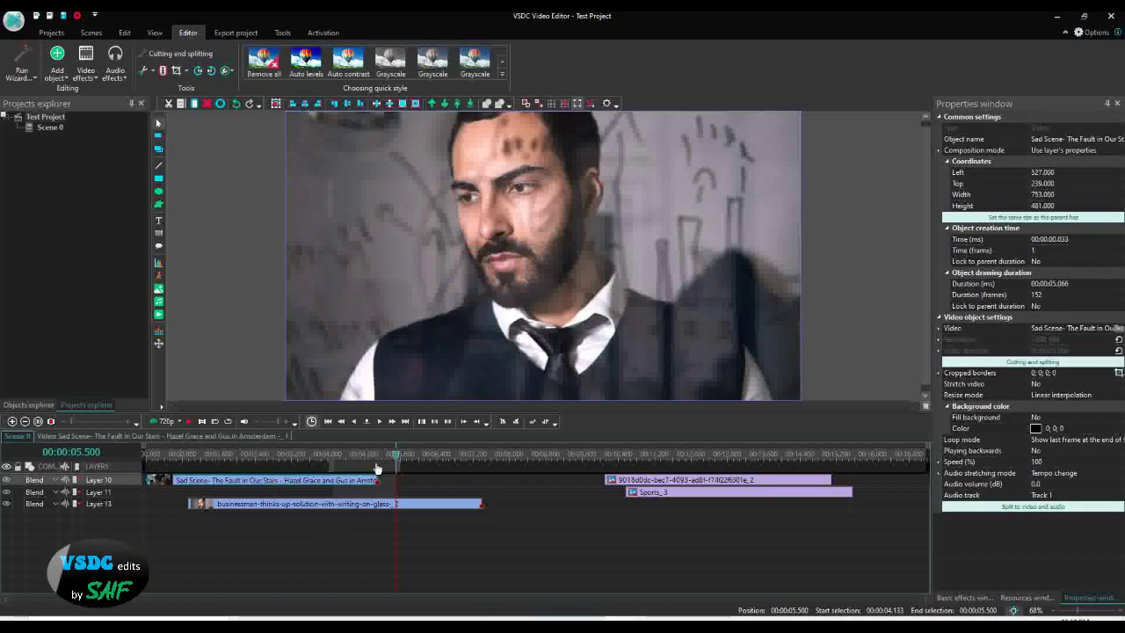
left_click(216, 481)
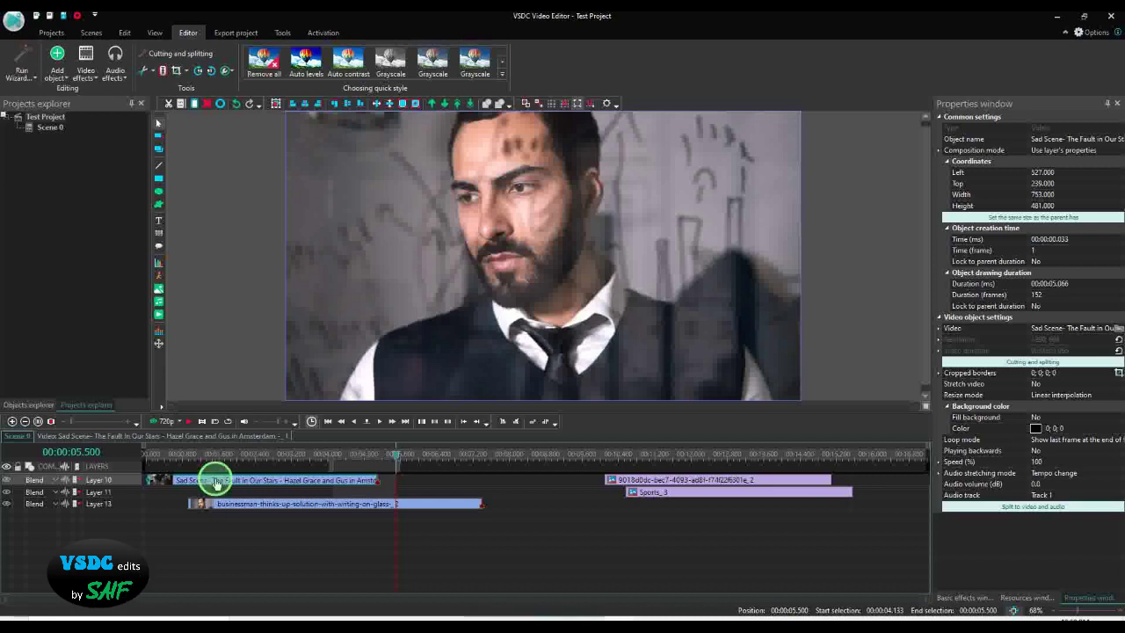
left_click(424, 423)
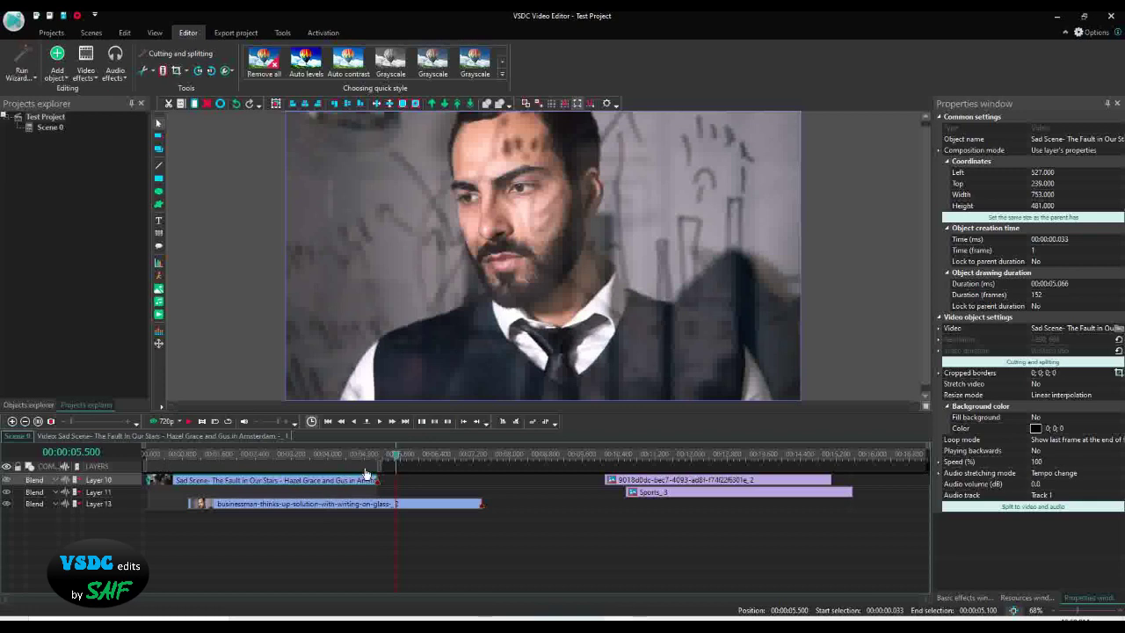
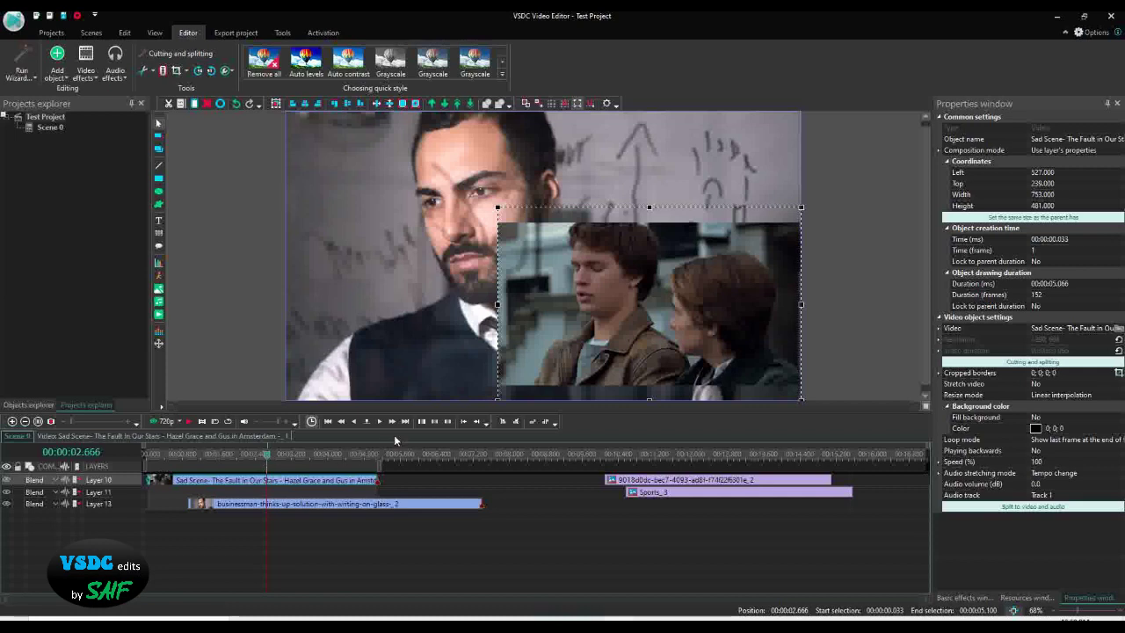
Step: Set the work area to start at 00:00:02.666, preview playback from there, and set its end to 00:00:03.633
left_click(435, 421)
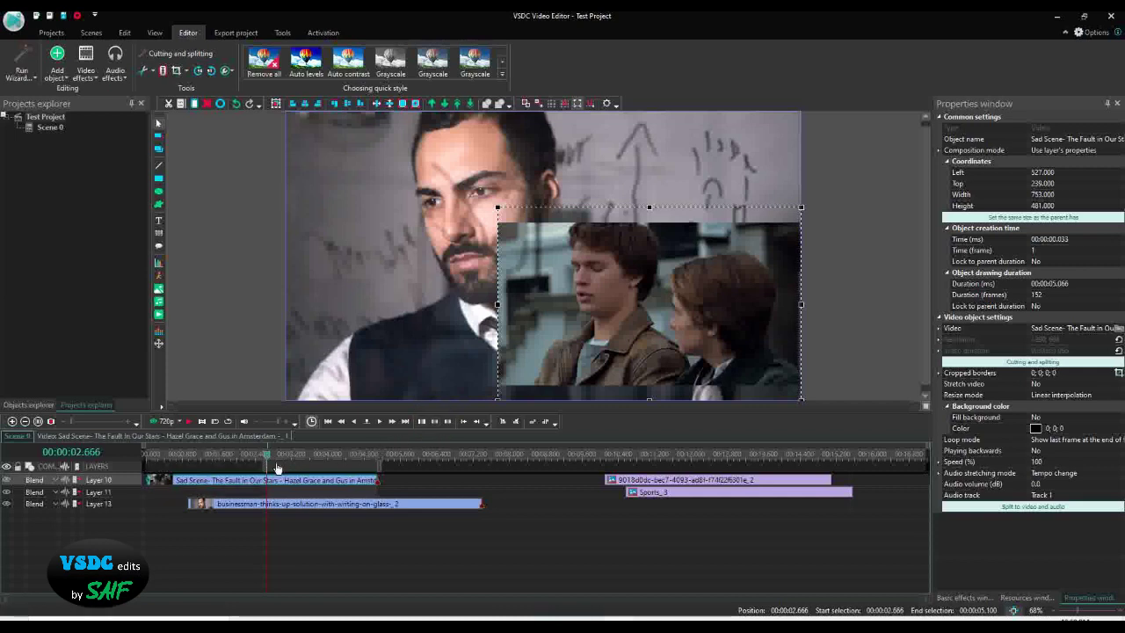
left_click(326, 452)
left_click(266, 452)
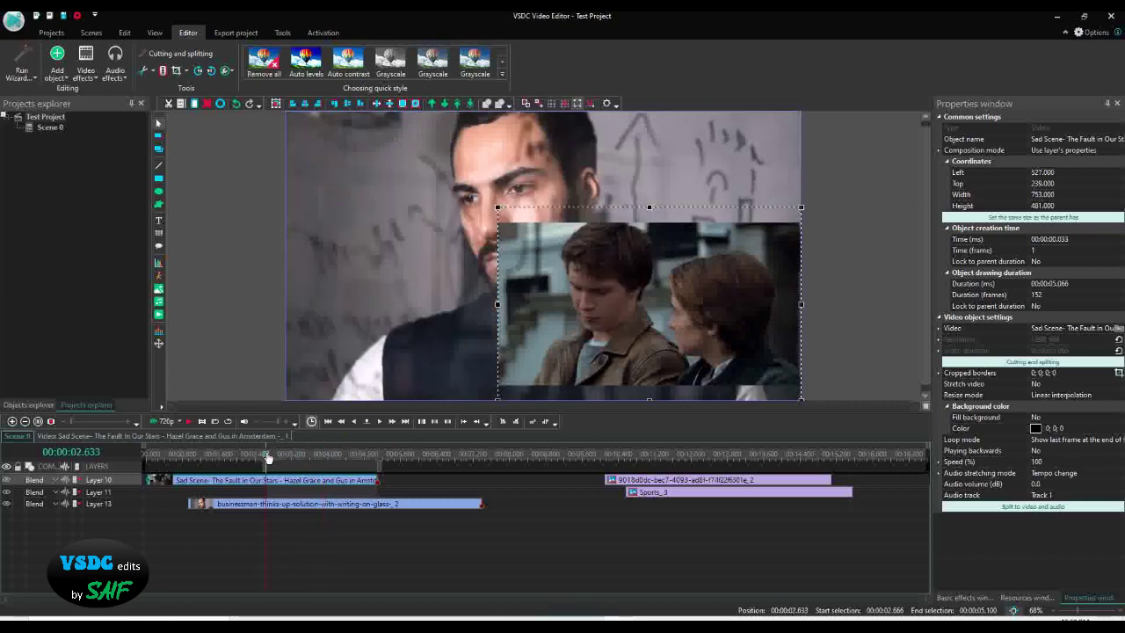
key("space")
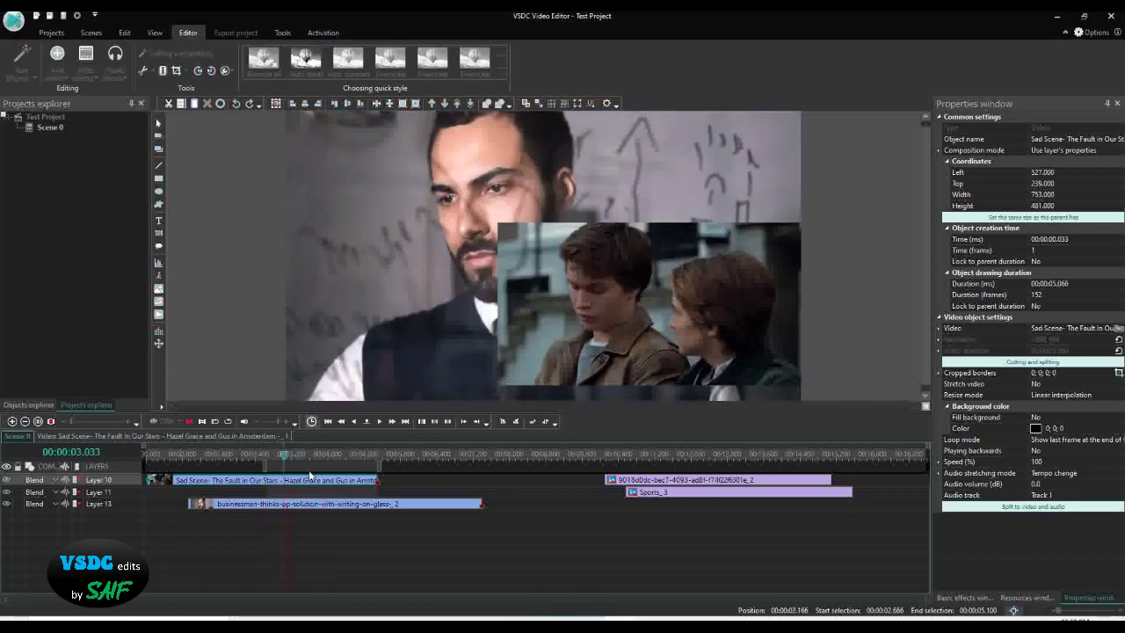
key("space")
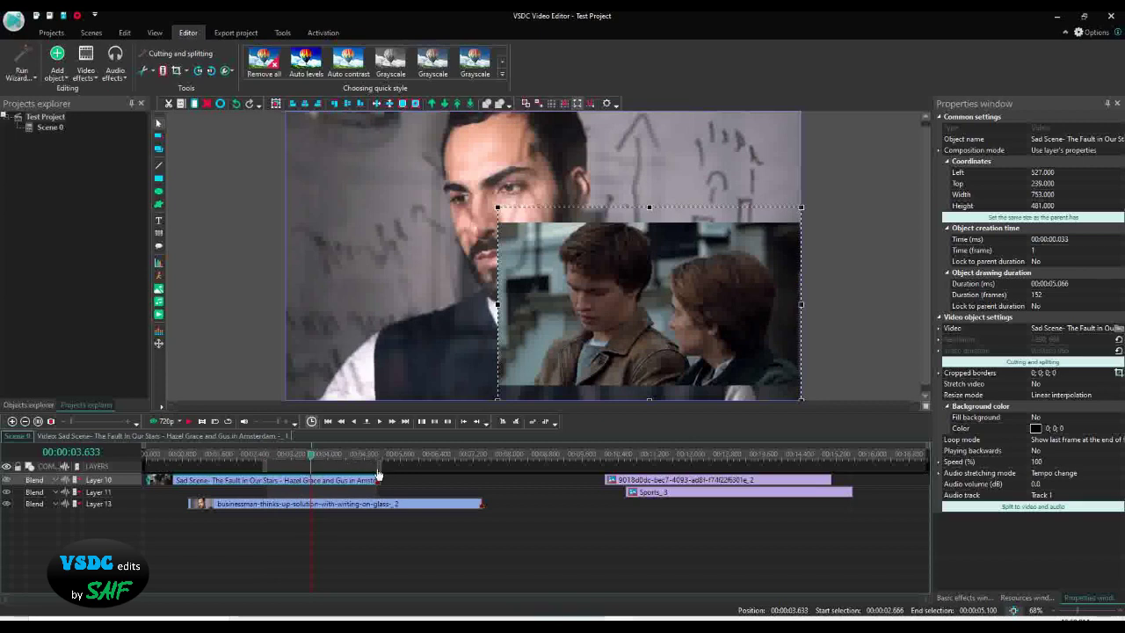
left_click_drag(379, 457, 309, 468)
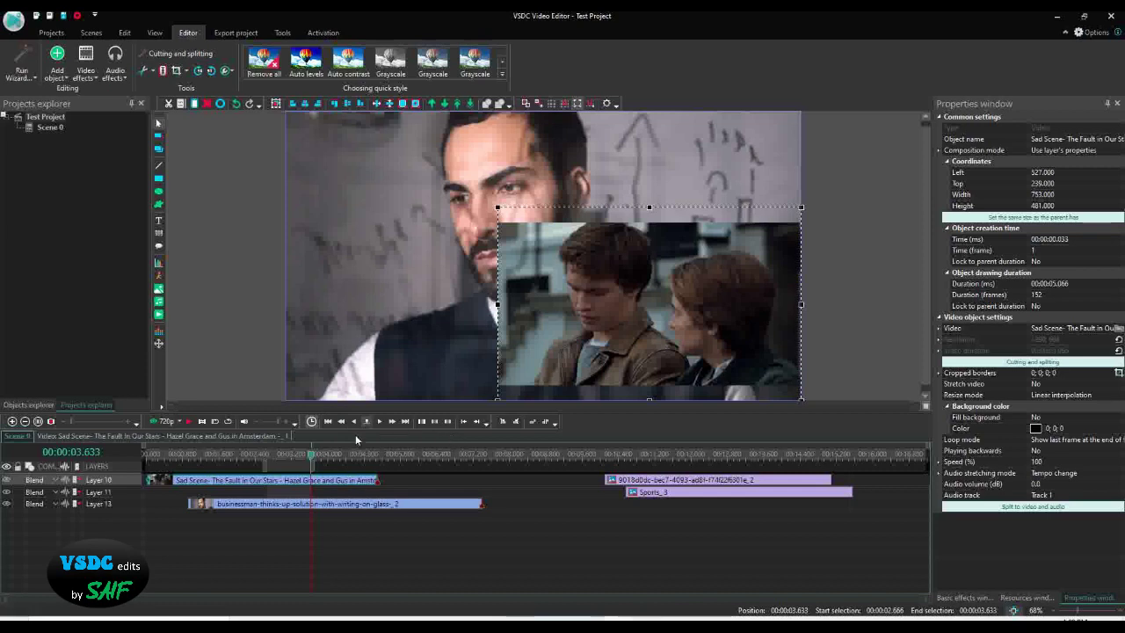
Step: Place the playhead at 00:00:06.500 and enter 00:00:08.000 as the exact cursor position
left_click(513, 454)
left_click(513, 454)
left_click(513, 454)
left_click(527, 456)
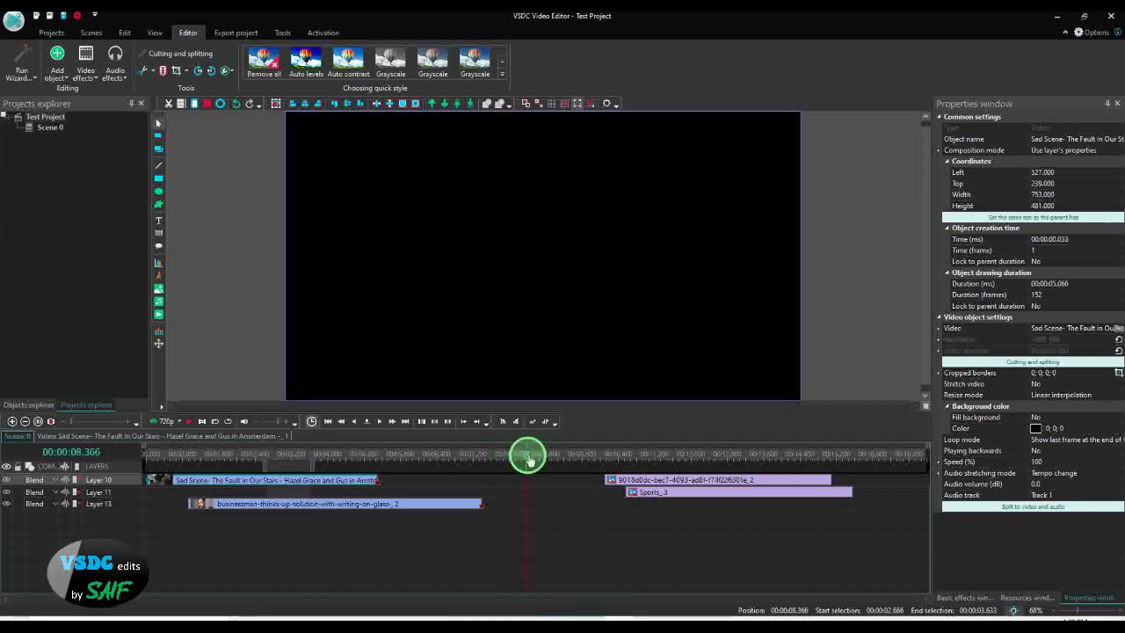
left_click(442, 453)
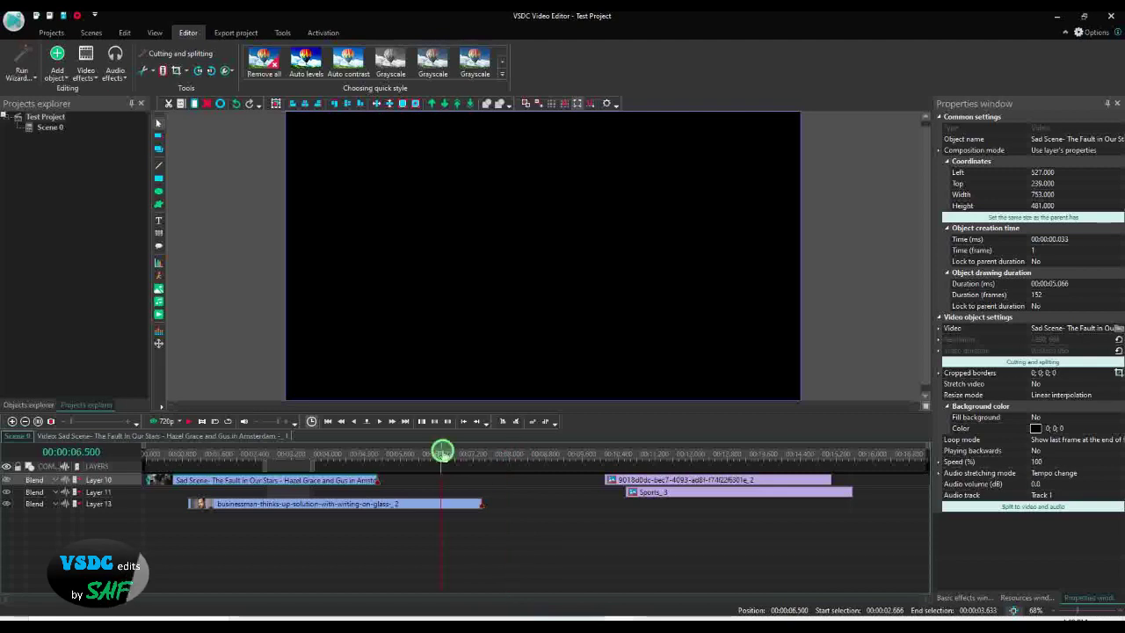
left_click(367, 422)
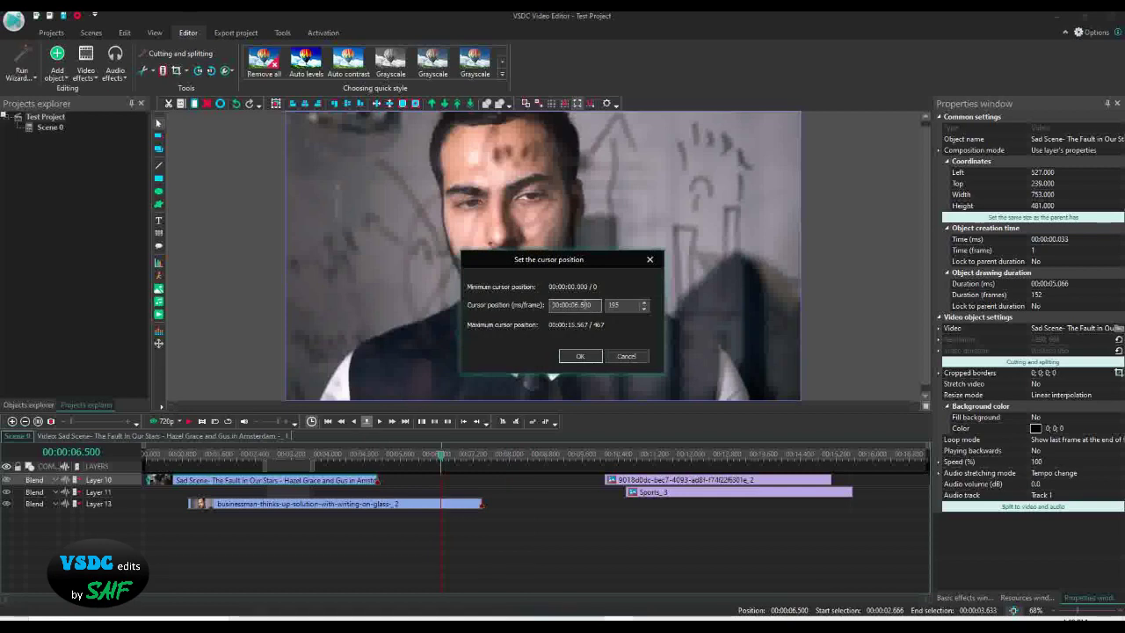
left_click_drag(575, 306, 649, 324)
type("8")
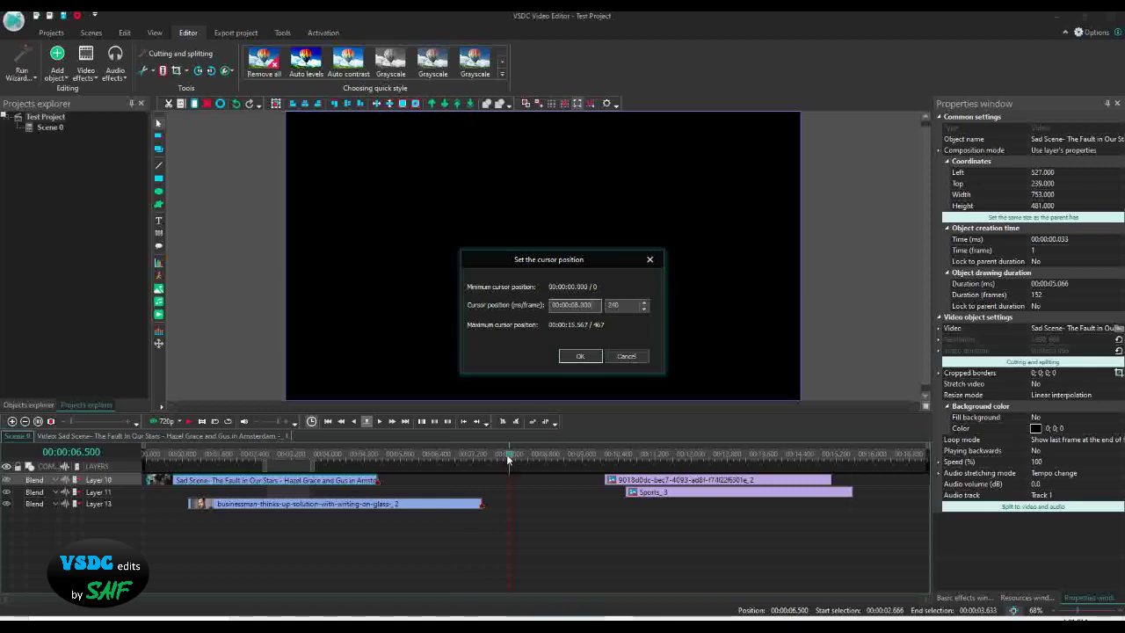
Step: Advance the cursor position frame by frame to frame 247
left_click(644, 301)
left_click(644, 300)
left_click(645, 301)
left_click(645, 300)
left_click(645, 300)
left_click(645, 300)
left_click(645, 300)
left_click(632, 303)
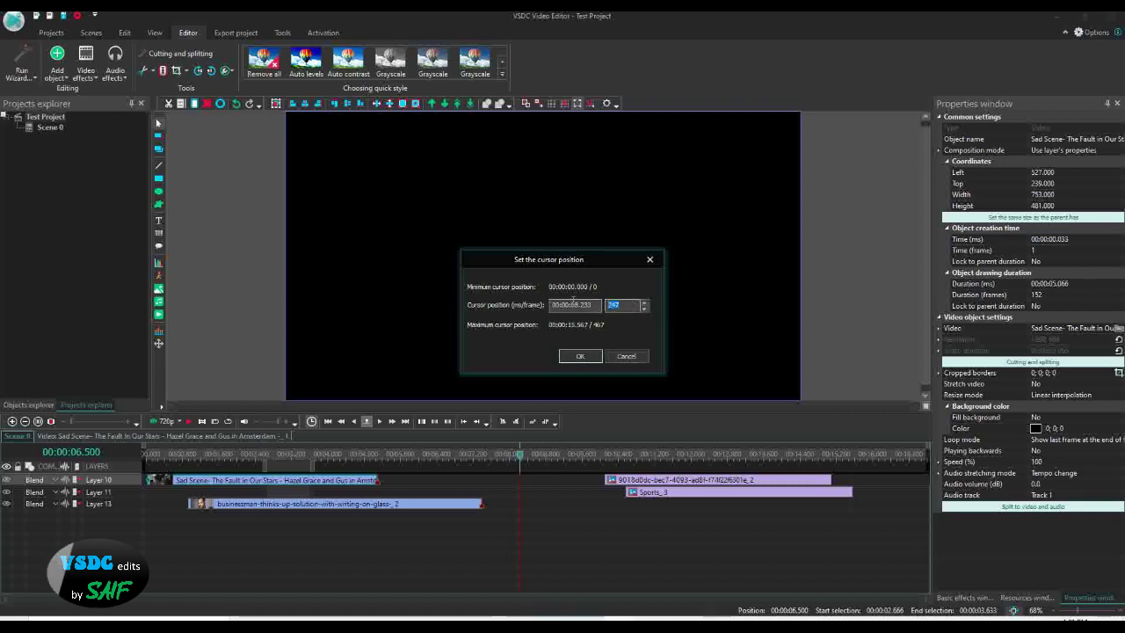
Step: Set the cursor position to frame 300 and switch the timeline scale from time to frames
left_click(620, 305)
key("BackSpace")
key("BackSpace")
key("BackSpace")
type("300")
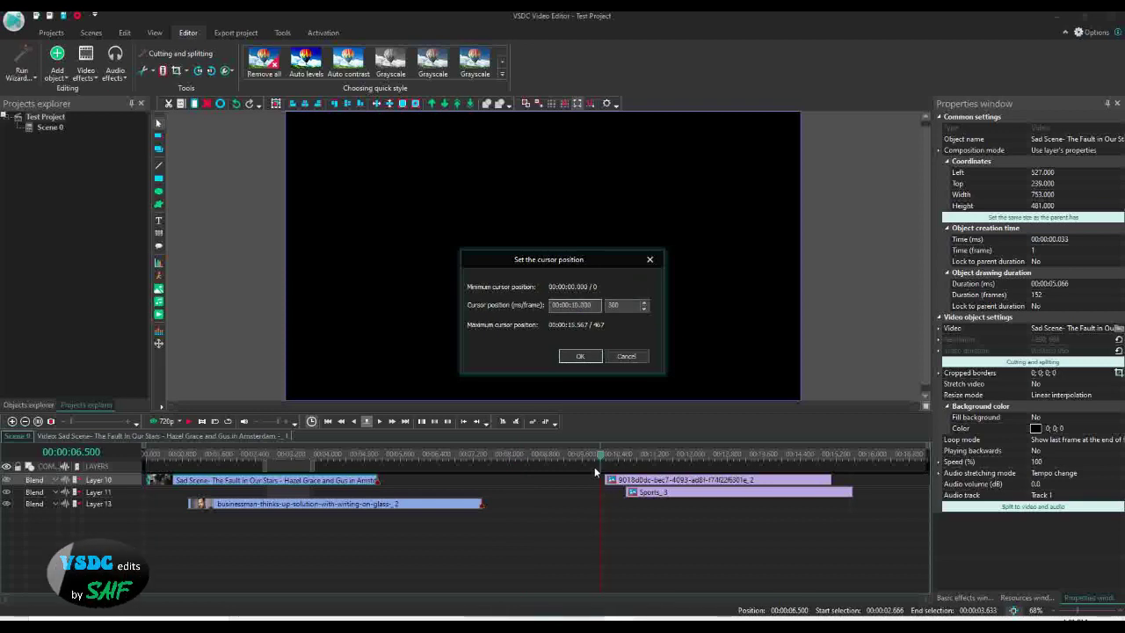
left_click(584, 356)
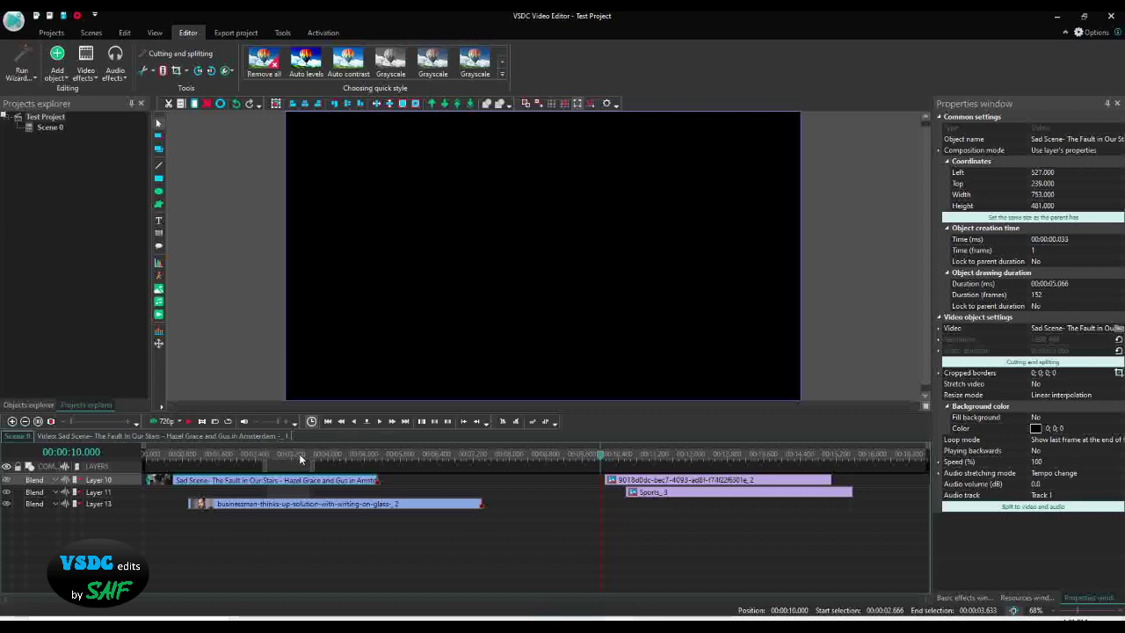
left_click(314, 420)
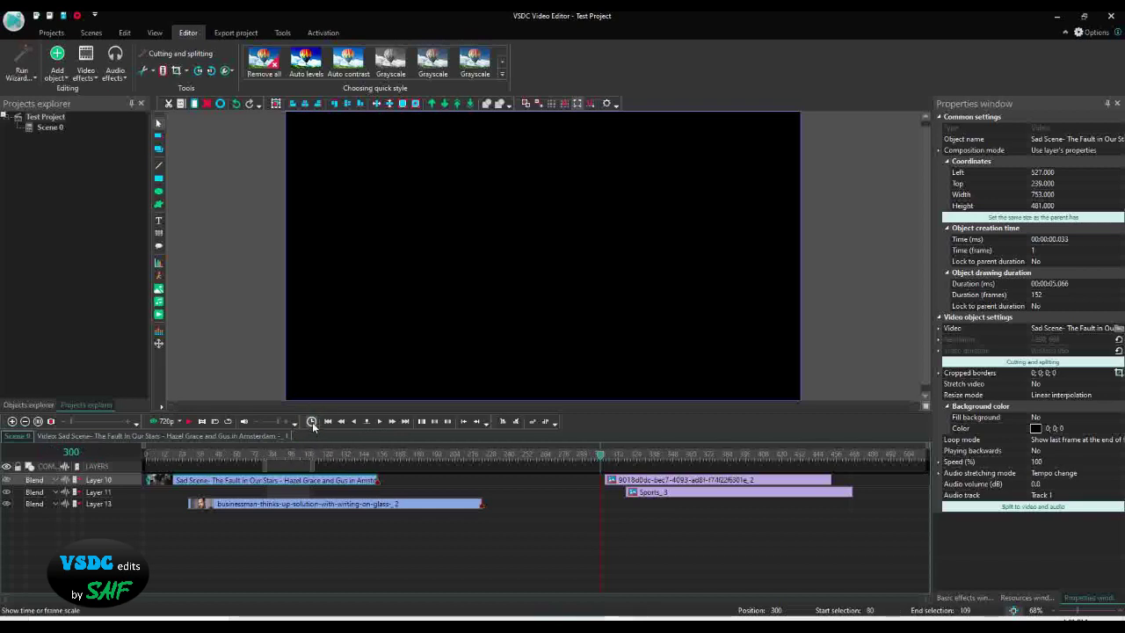
Step: Switch the timeline scale from frames back to time and move the playhead to 00:00:00.500
left_click(312, 422)
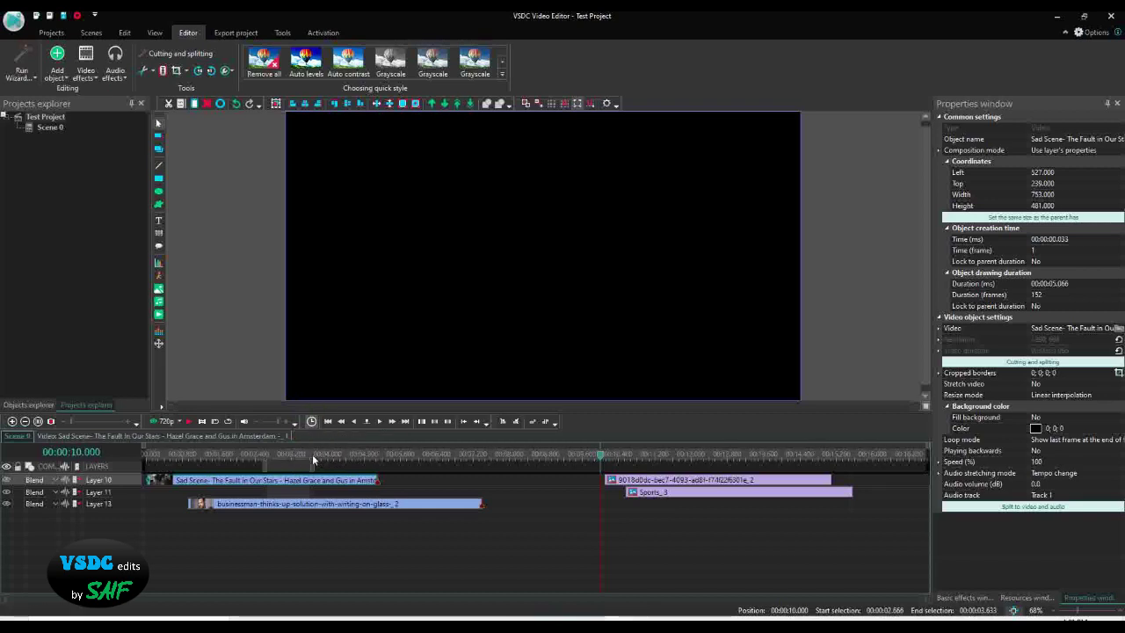
left_click(259, 450)
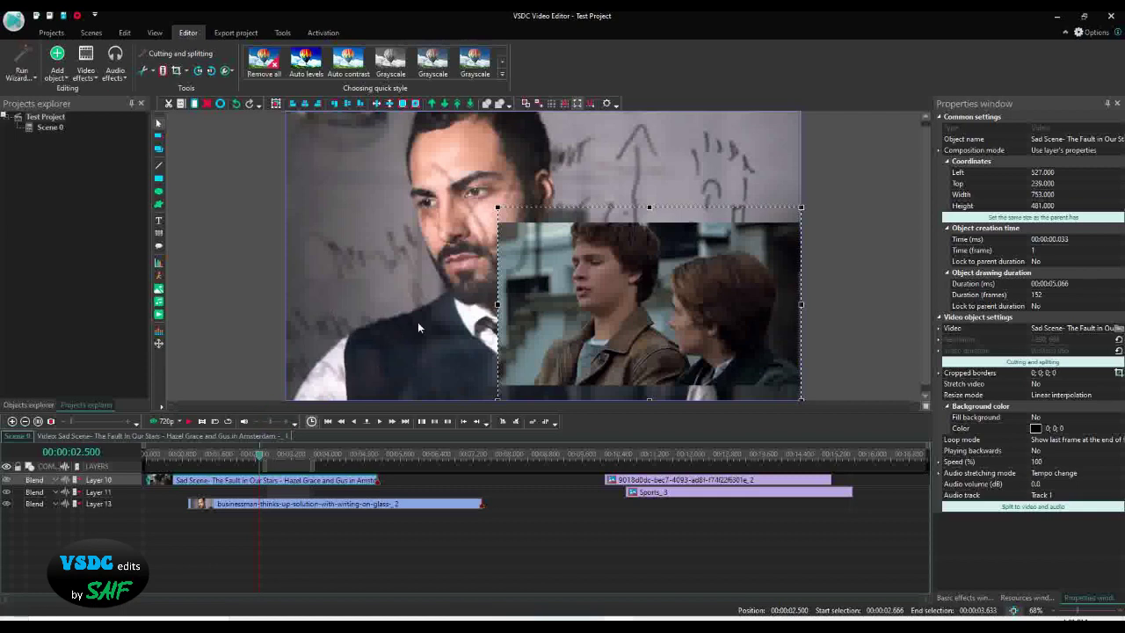
left_click_drag(266, 450, 169, 452)
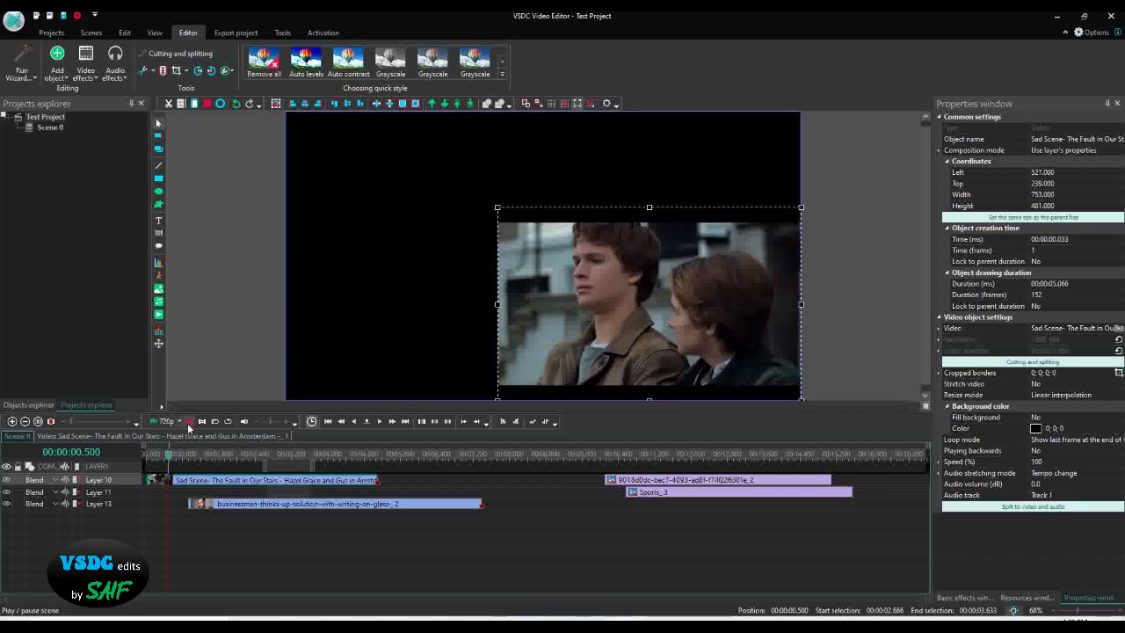
Step: Preview Scene 0 from the playhead, pause playback, and toggle the sound mute
key("space")
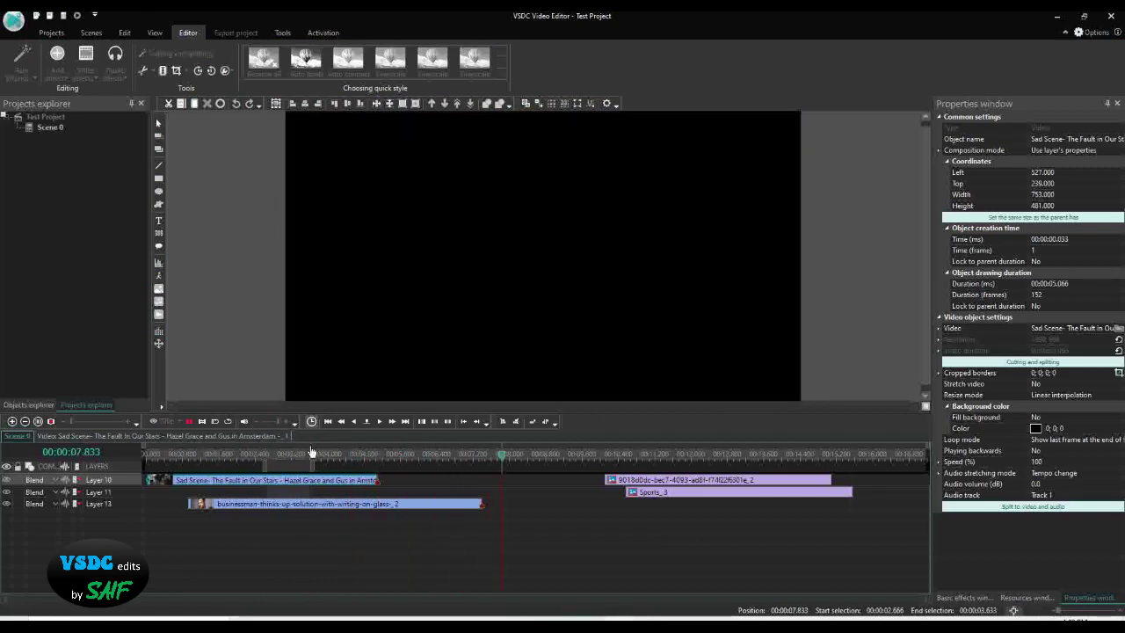
key("space")
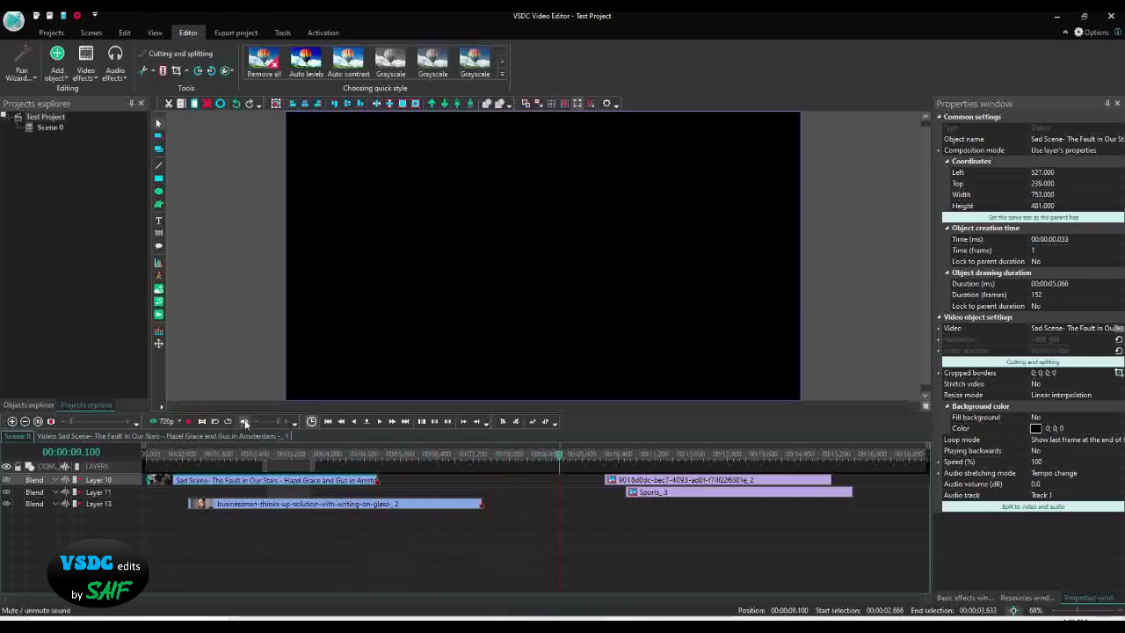
left_click(245, 423)
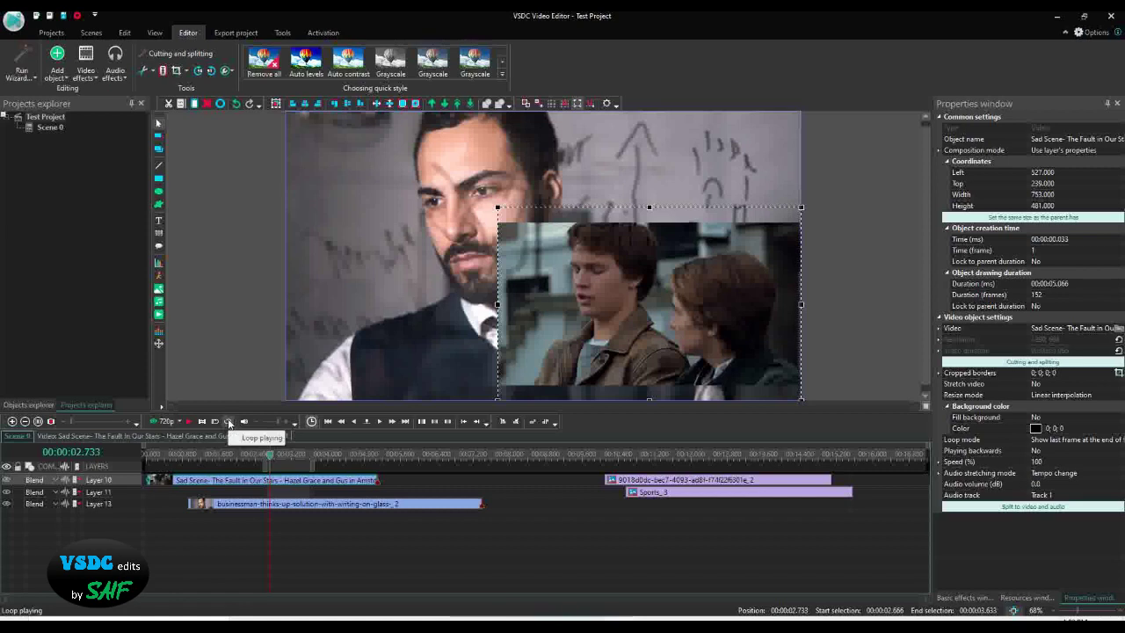
Step: Move the businessman clip to start at 00:00:08.633, and open the Sad Scene clip's own timeline before returning to Scene 0
left_click_drag(317, 508, 667, 508)
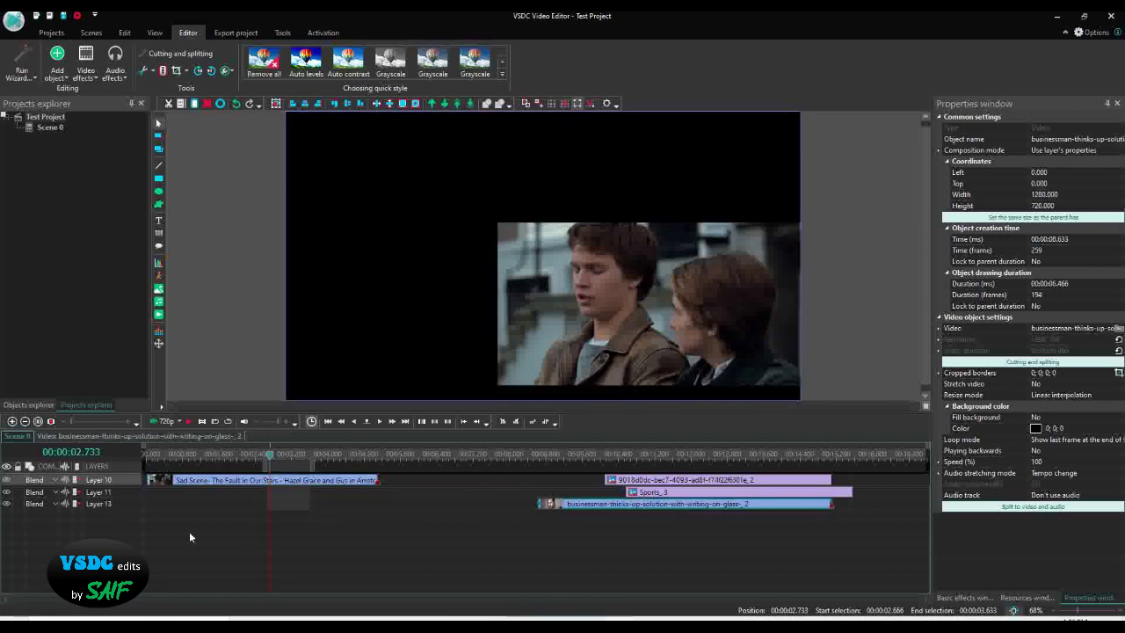
left_click(240, 482)
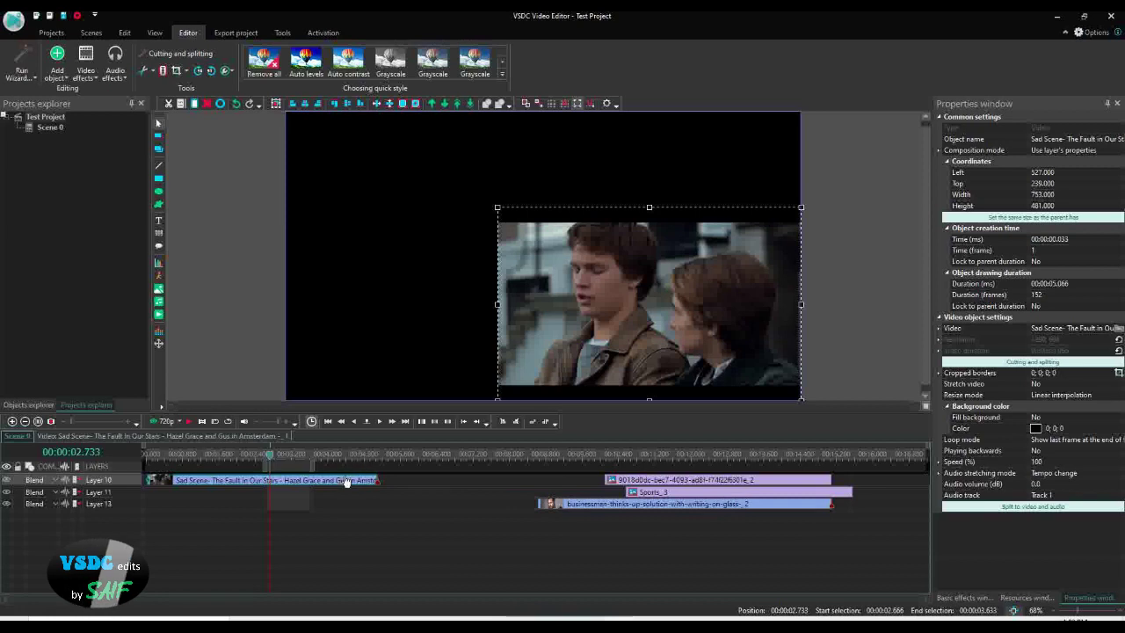
double_click(339, 480)
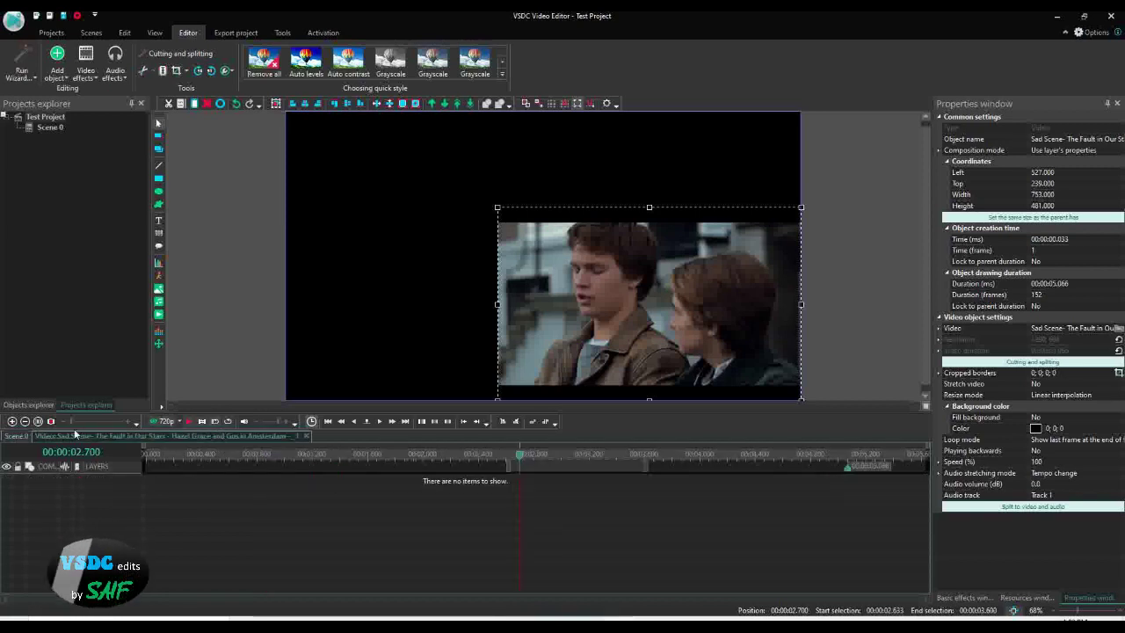
left_click(30, 436)
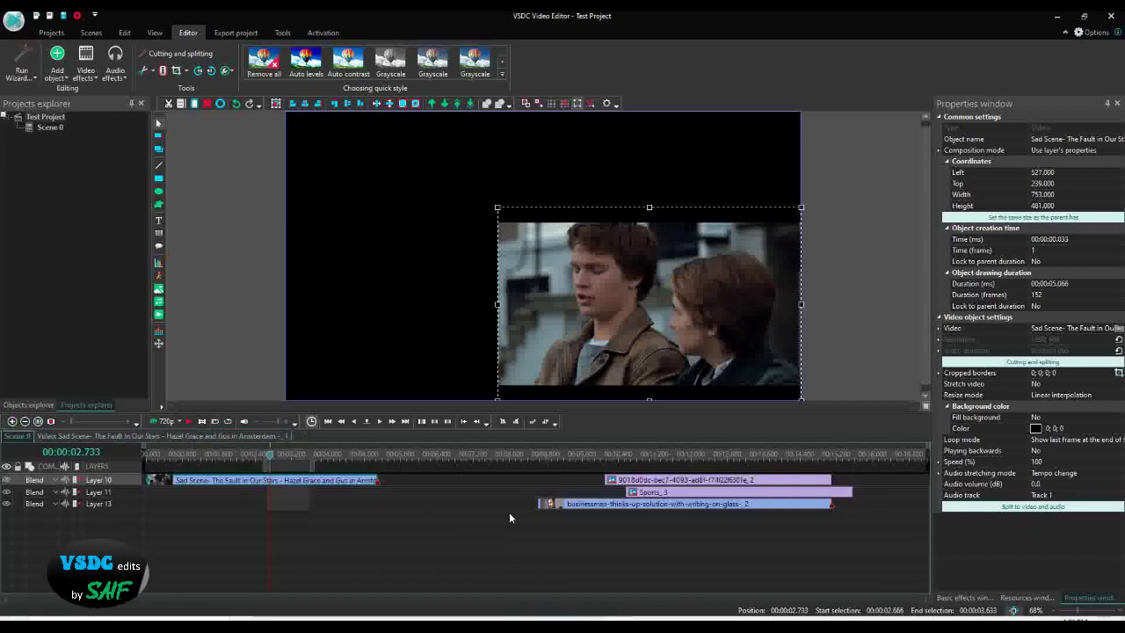
Step: Add Scene 1 to Test Project with a copy of the Sad Scene clip starting at 00:00:00.000, and preview it
right_click(44, 145)
left_click(78, 152)
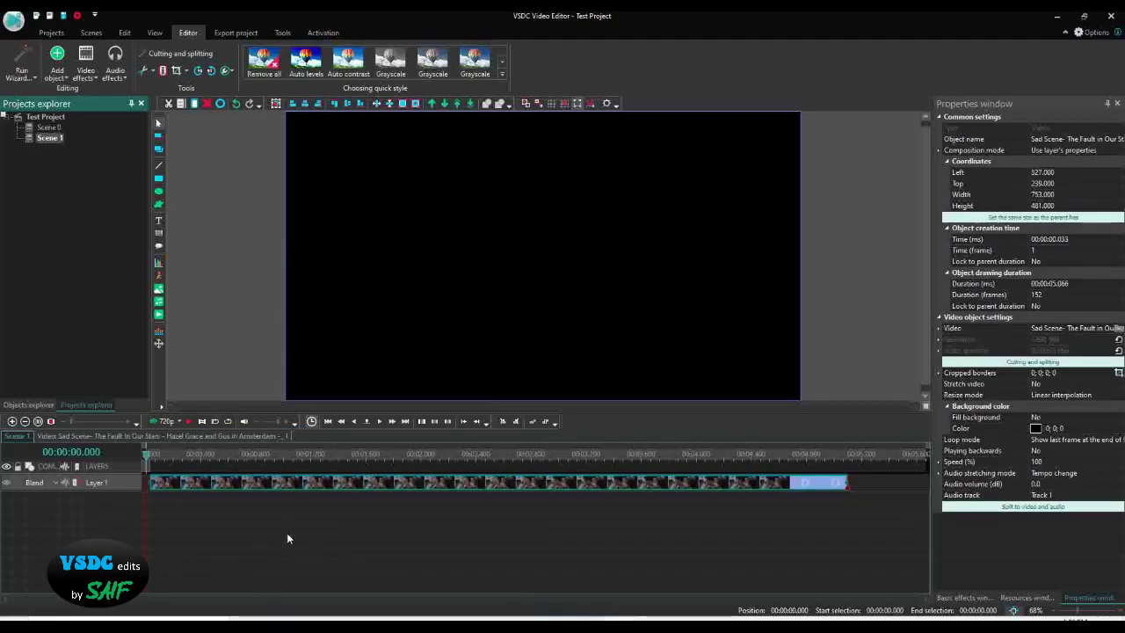
left_click(168, 422)
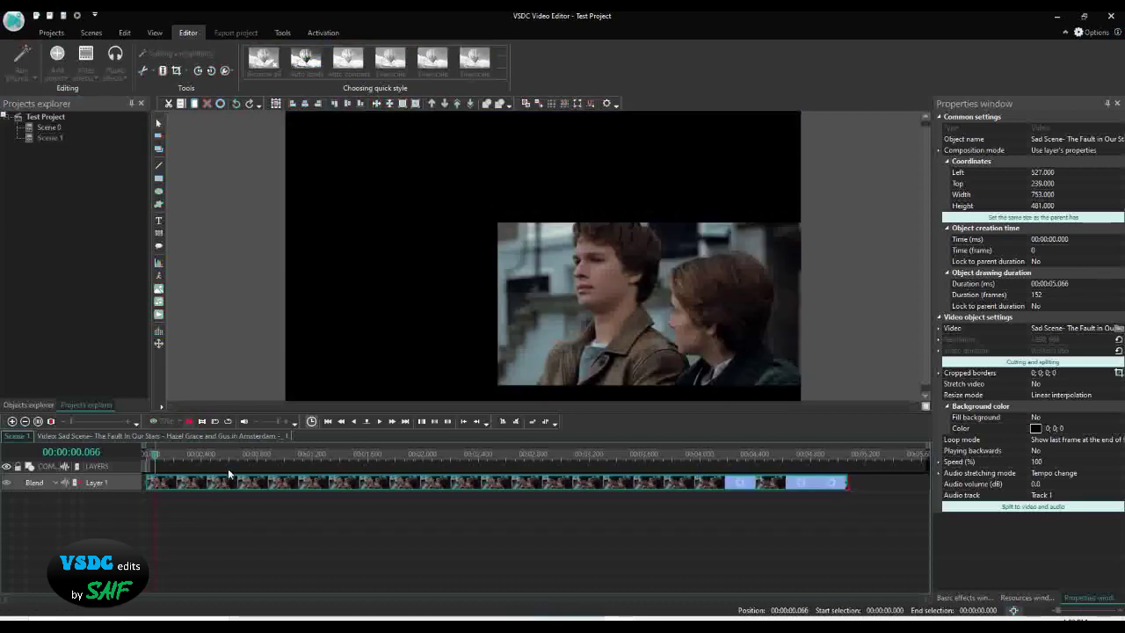
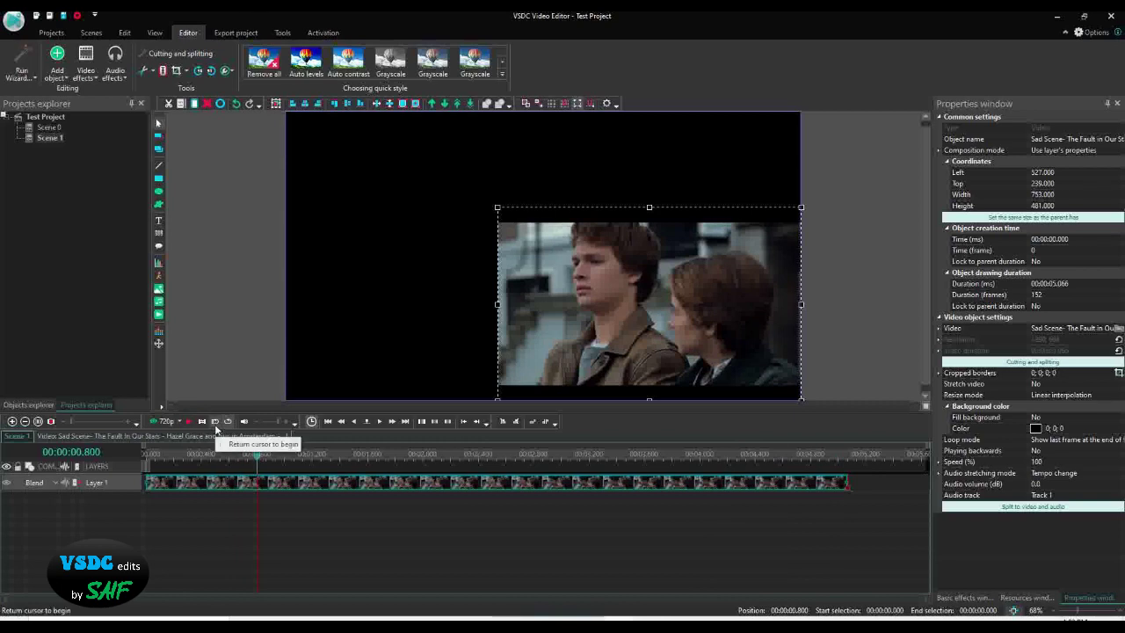
Step: Turn off loop playing, preview Scene 1, and place the playhead back at 00:00:00.000
left_click(229, 422)
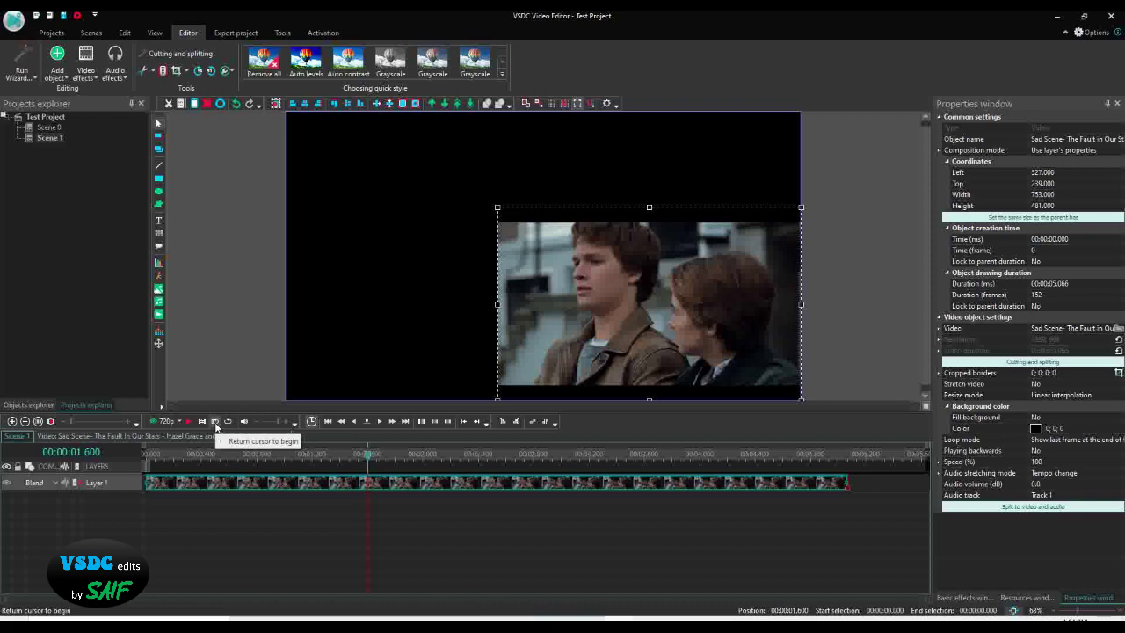
left_click(188, 421)
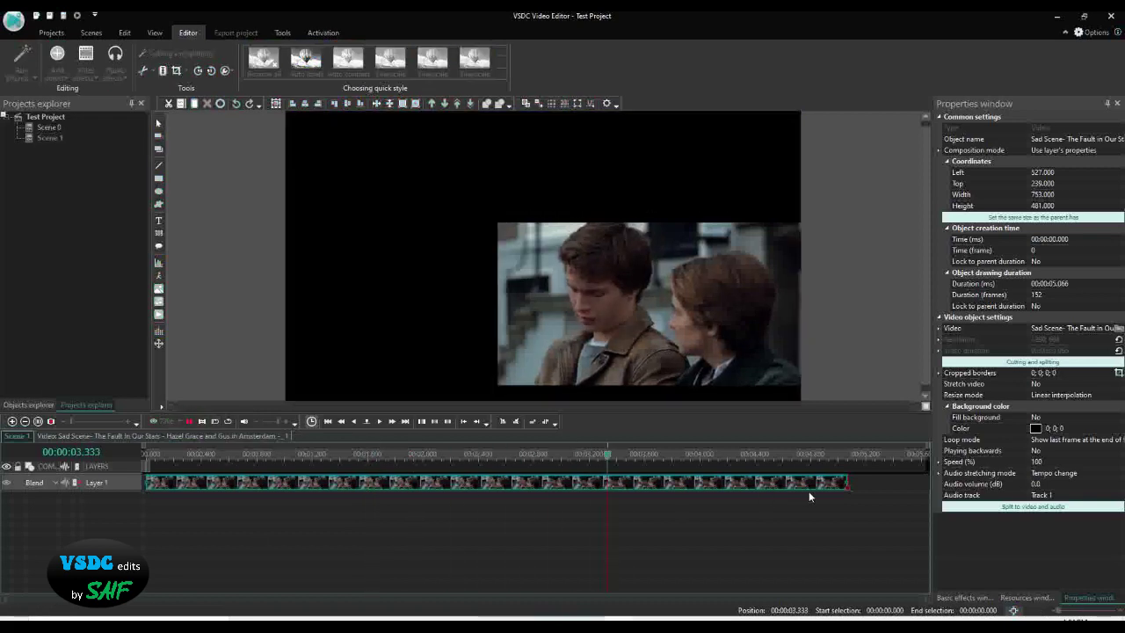
left_click(147, 457)
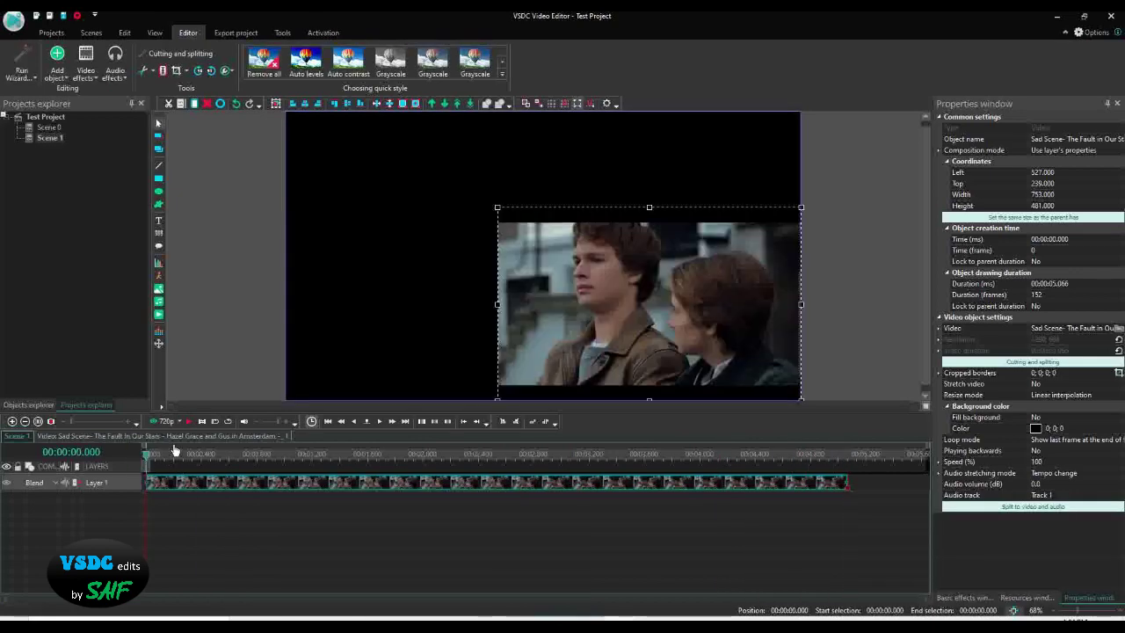
Step: Turn on returning the cursor to the beginning and test playback, including from 00:00:02.400 in Project 4's Scene 3
left_click(215, 422)
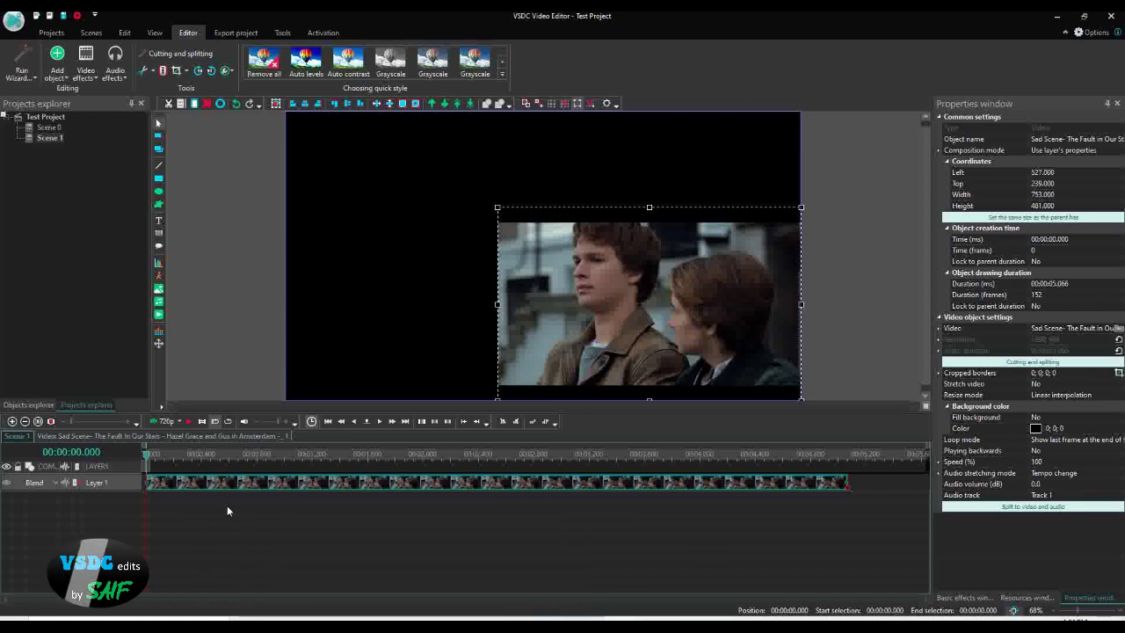
left_click(189, 422)
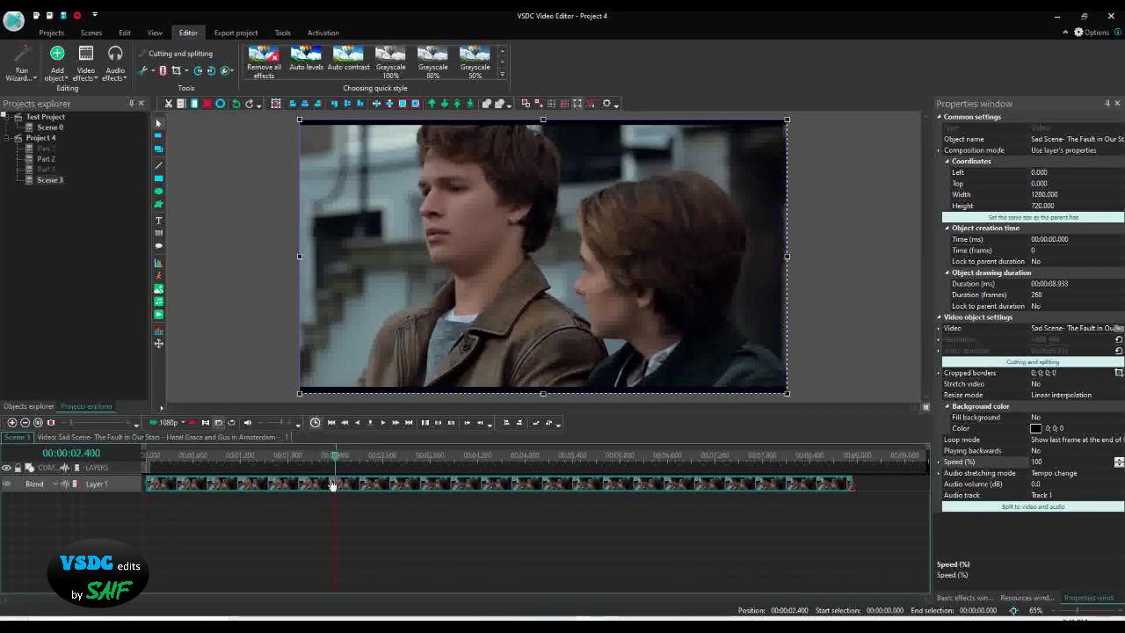
left_click(193, 422)
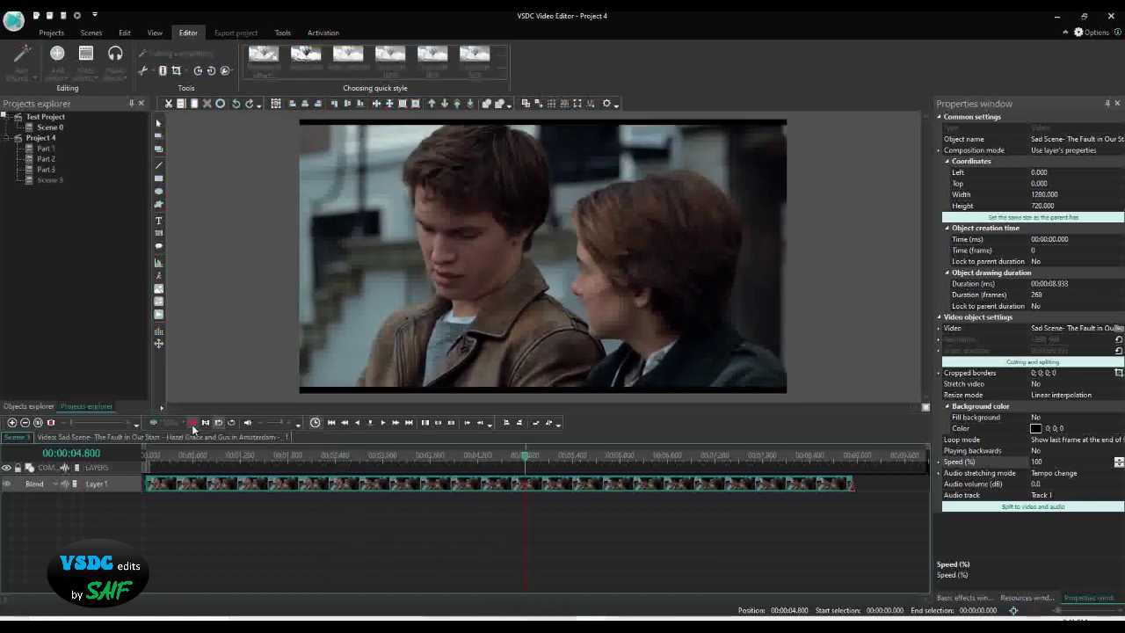
left_click(194, 423)
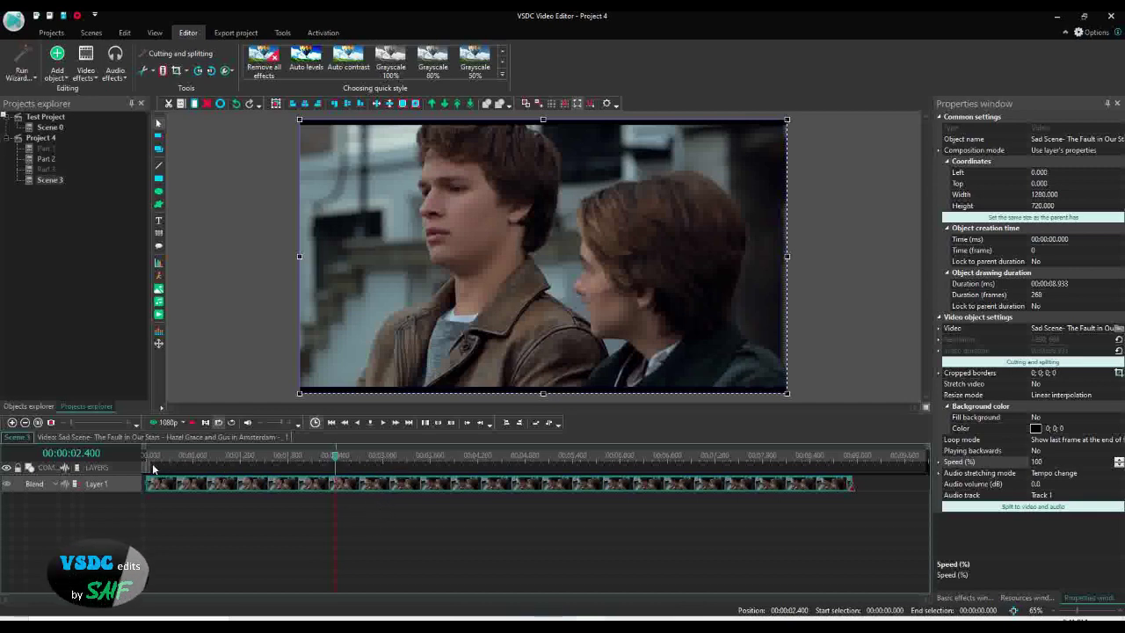
left_click(195, 428)
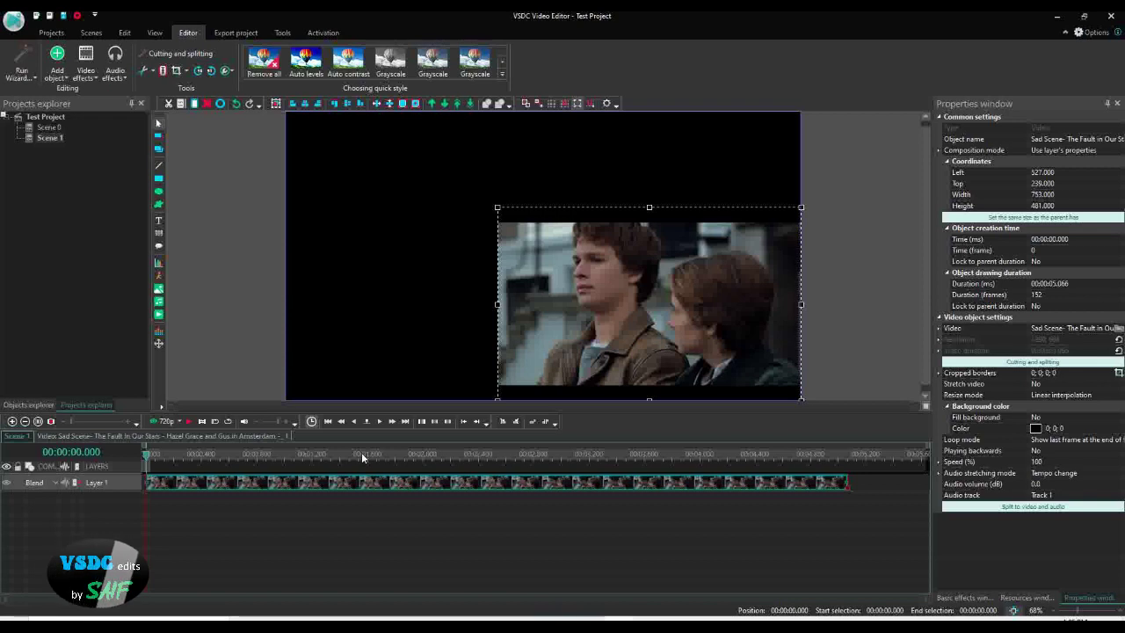
Step: Set Scene 1's work area from 00:00:01.333 to 00:00:02.433 and preview playback limited to that area
mouse_move(343, 466)
left_mouse_down()
mouse_move(465, 474)
mouse_move(312, 482)
mouse_move(334, 481)
left_mouse_up()
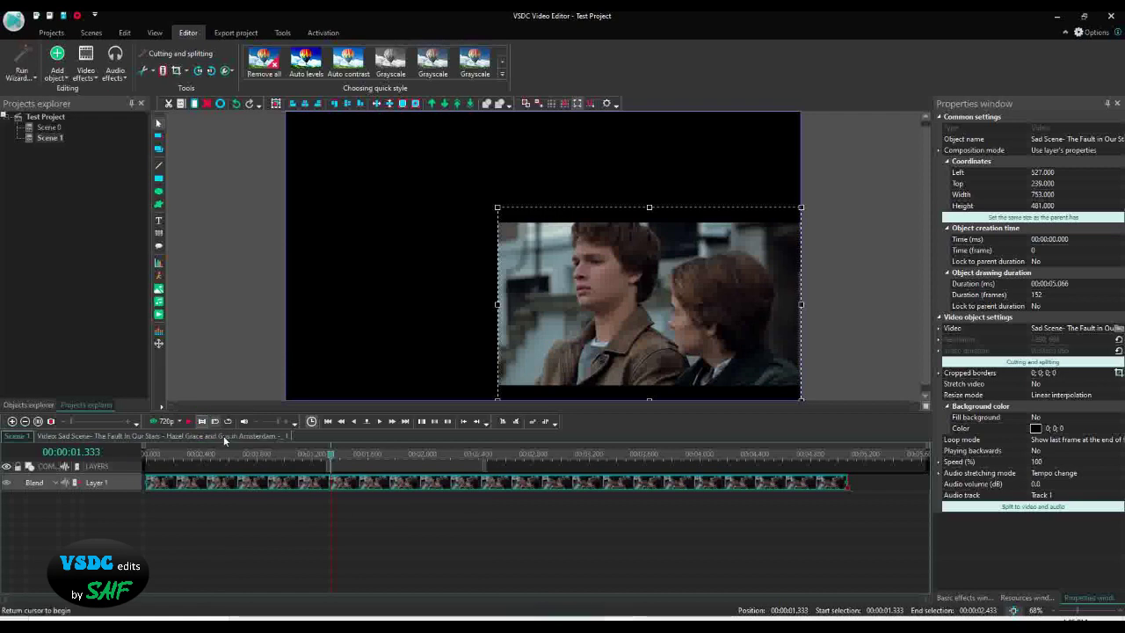
left_click(202, 422)
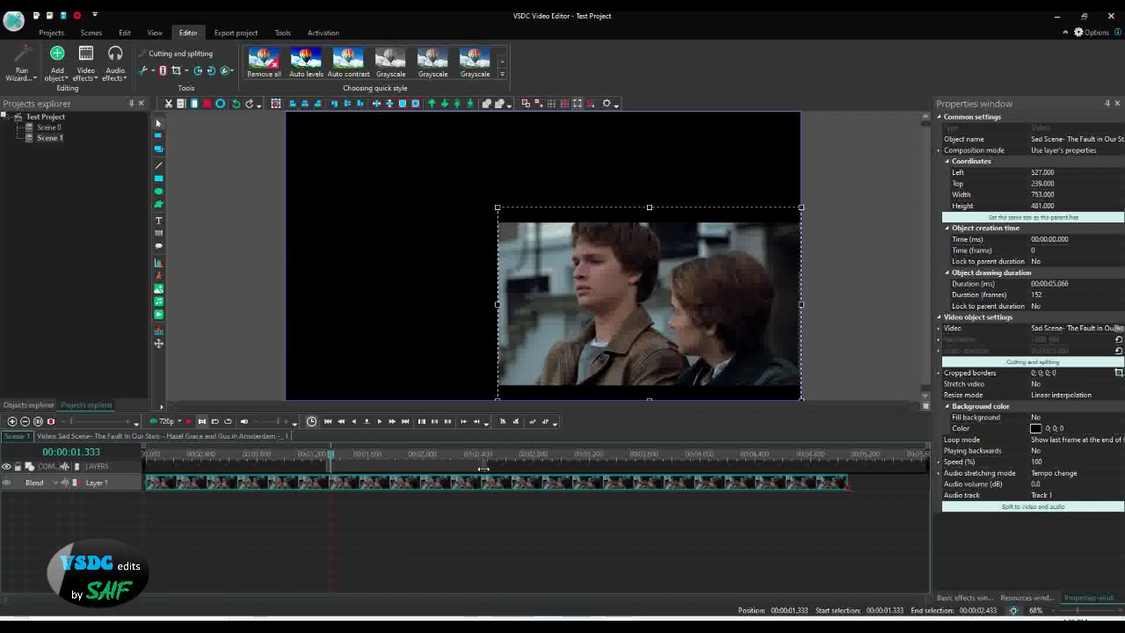
left_click(188, 422)
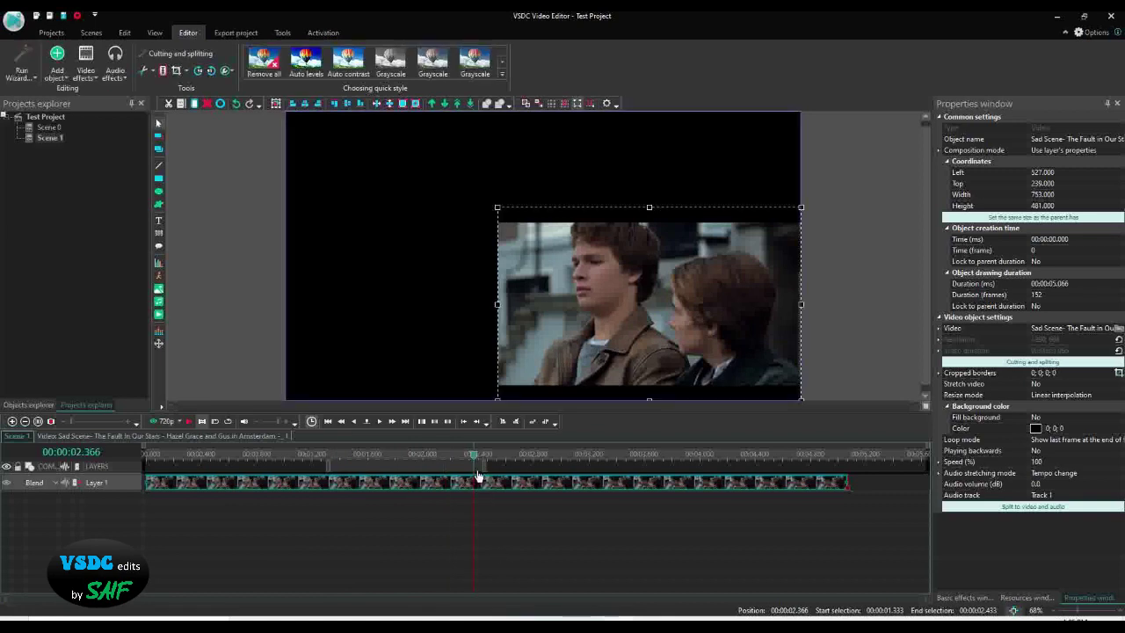
Step: Turn on loop playing, preview the work area repeating, stop playback, and turn looping off
left_click(228, 421)
left_click(189, 422)
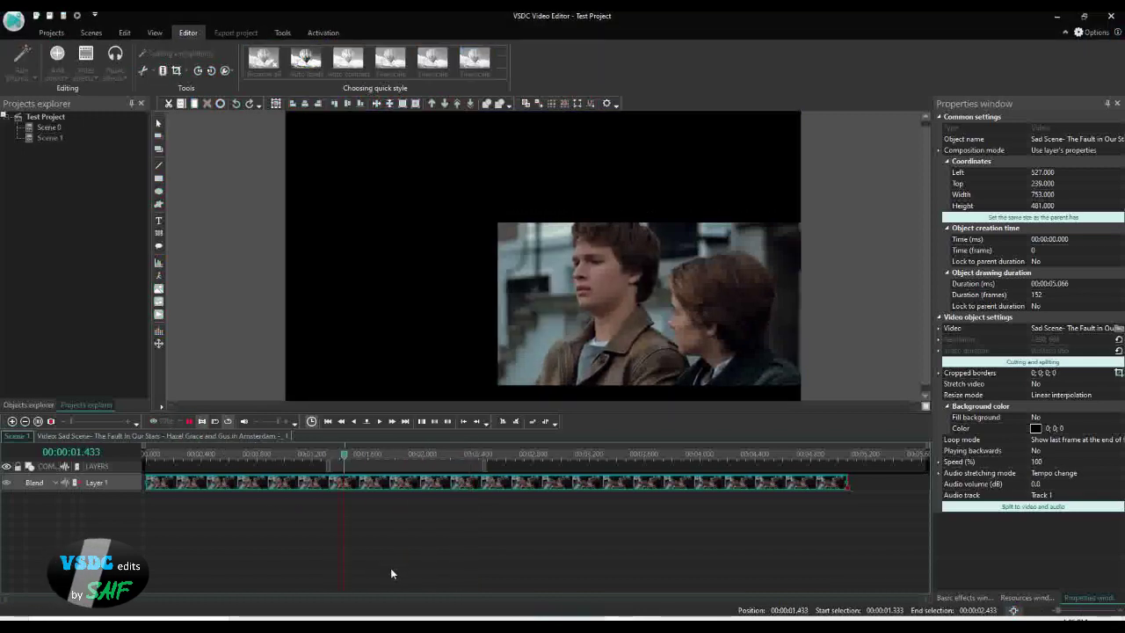
left_click(189, 422)
left_click(229, 423)
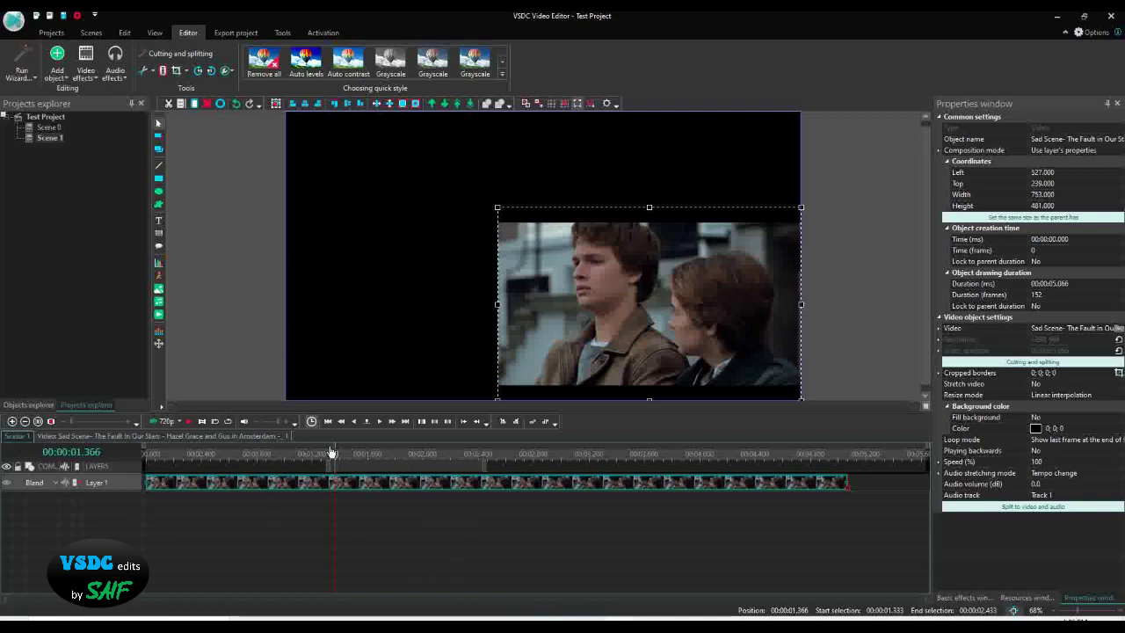
Step: Increase the timeline scale step by step until individual frames around the playhead are spread far apart
left_click(13, 423)
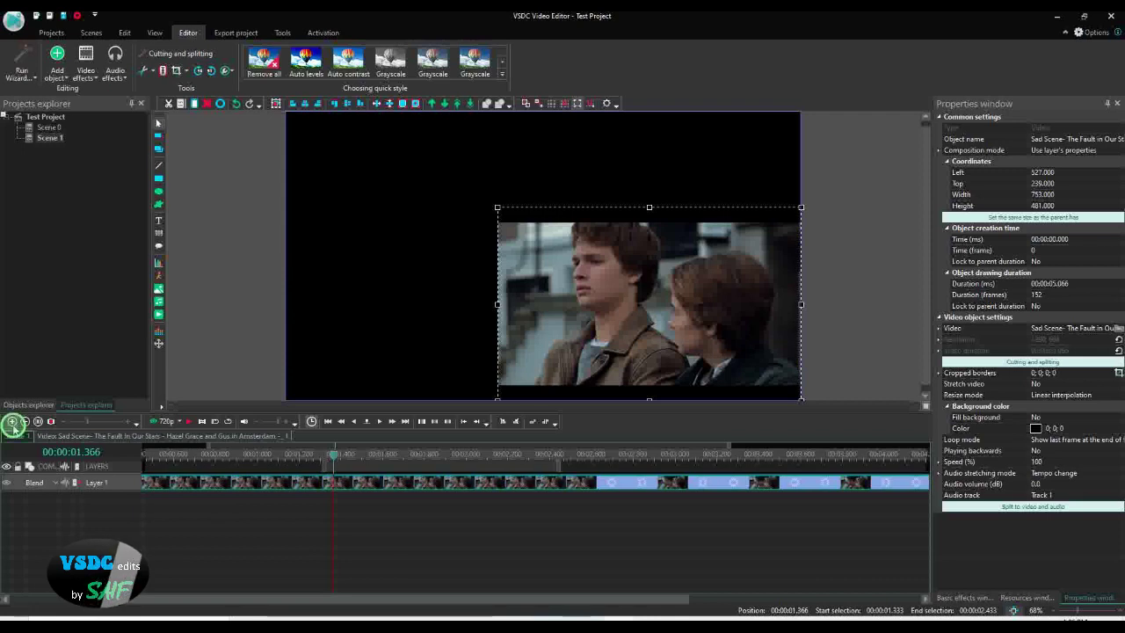
left_click(12, 423)
left_click(13, 423)
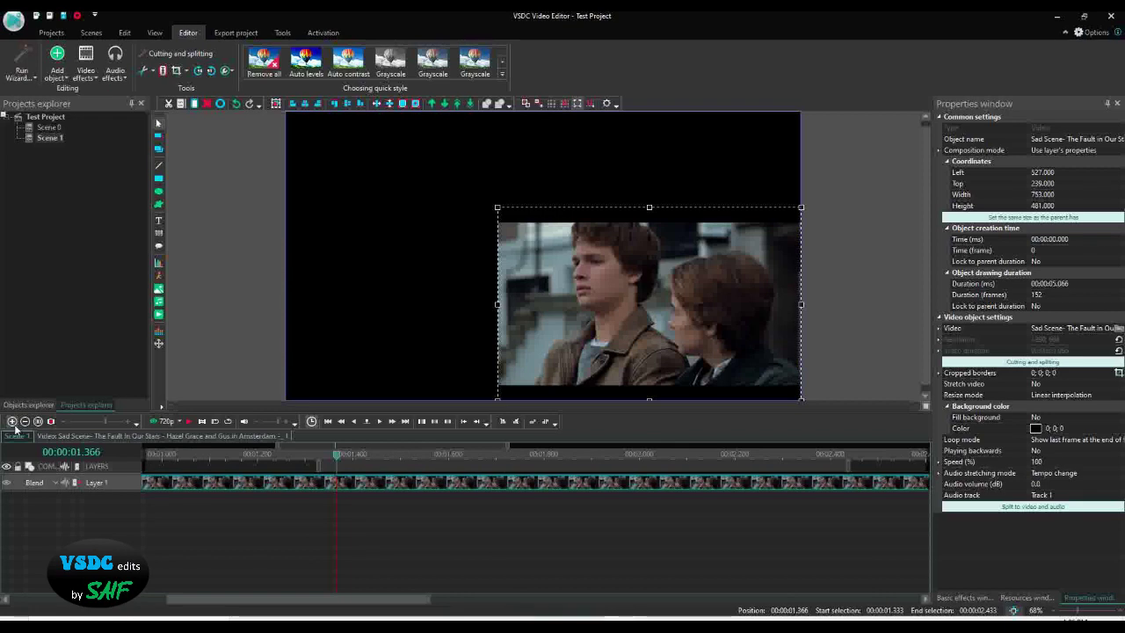
left_click(13, 421)
left_click(12, 421)
left_click(12, 421)
left_click(12, 421)
left_click(12, 421)
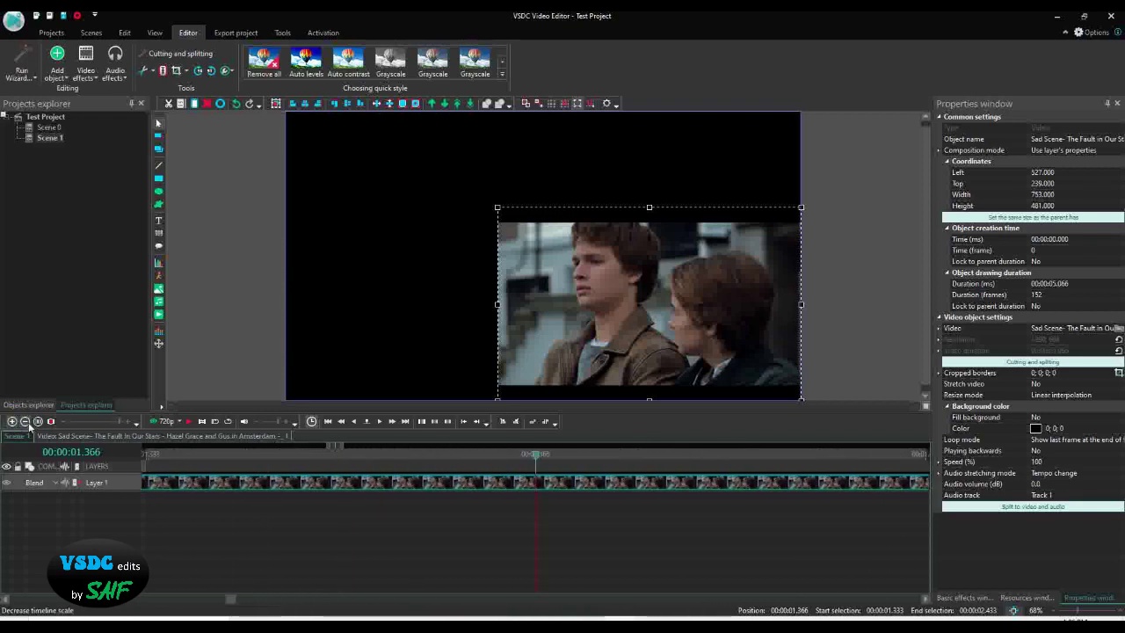
Step: Decrease the timeline scale until the whole clip fits, and try fine adjustments of the scale
left_click(26, 421)
left_click(26, 421)
left_click(26, 421)
left_click(26, 421)
left_click(25, 421)
left_click(26, 421)
left_click(26, 421)
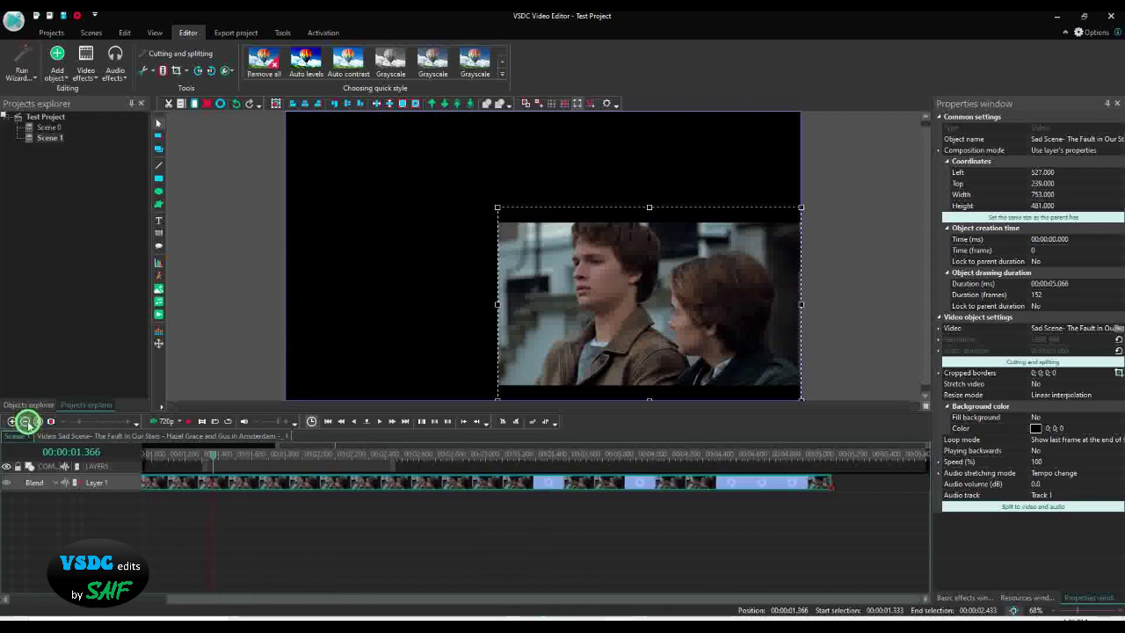
left_click(26, 421)
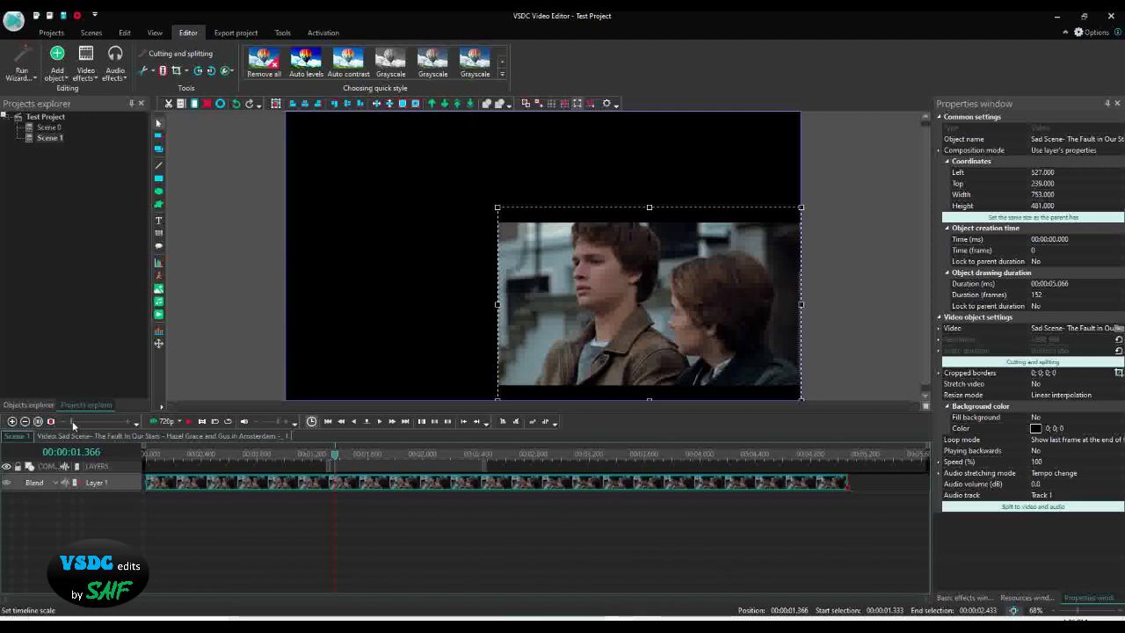
mouse_move(73, 421)
left_mouse_down()
mouse_move(100, 423)
mouse_move(76, 432)
left_mouse_up()
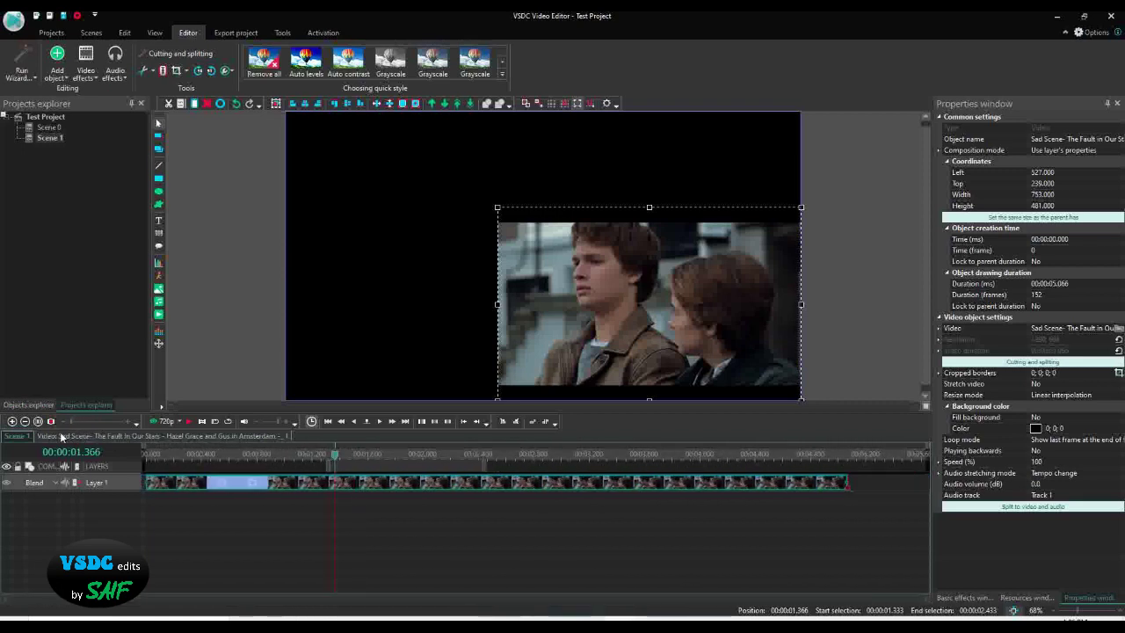
left_click(64, 432)
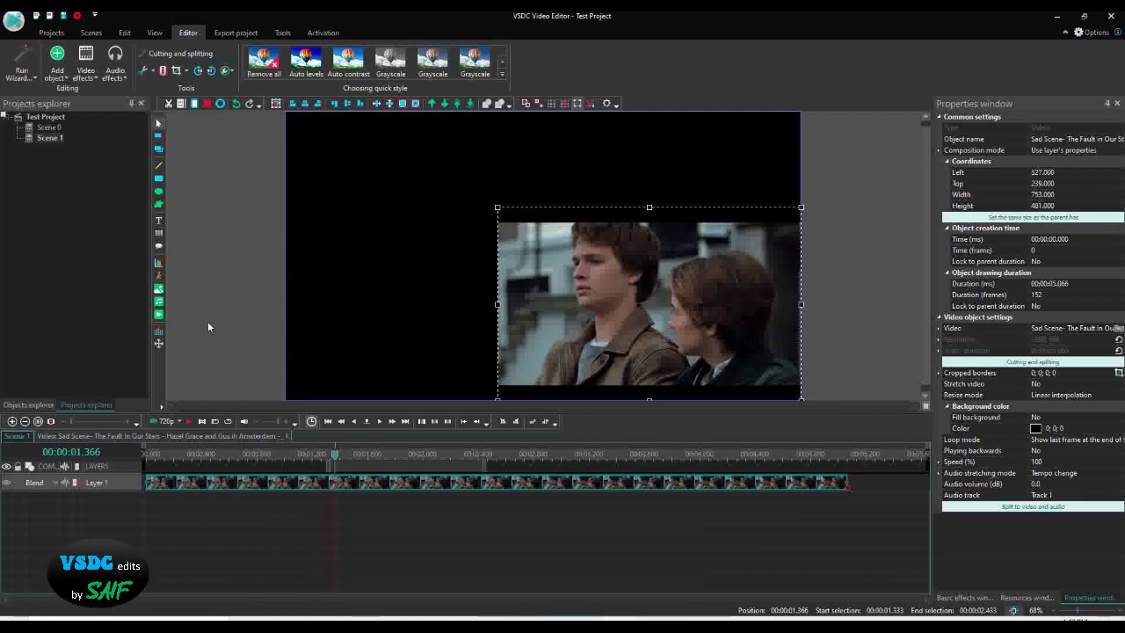
Step: Return to Scene 0 and move the businessman clip on Layer 13 to start at 00:00:05.200
left_click(51, 128)
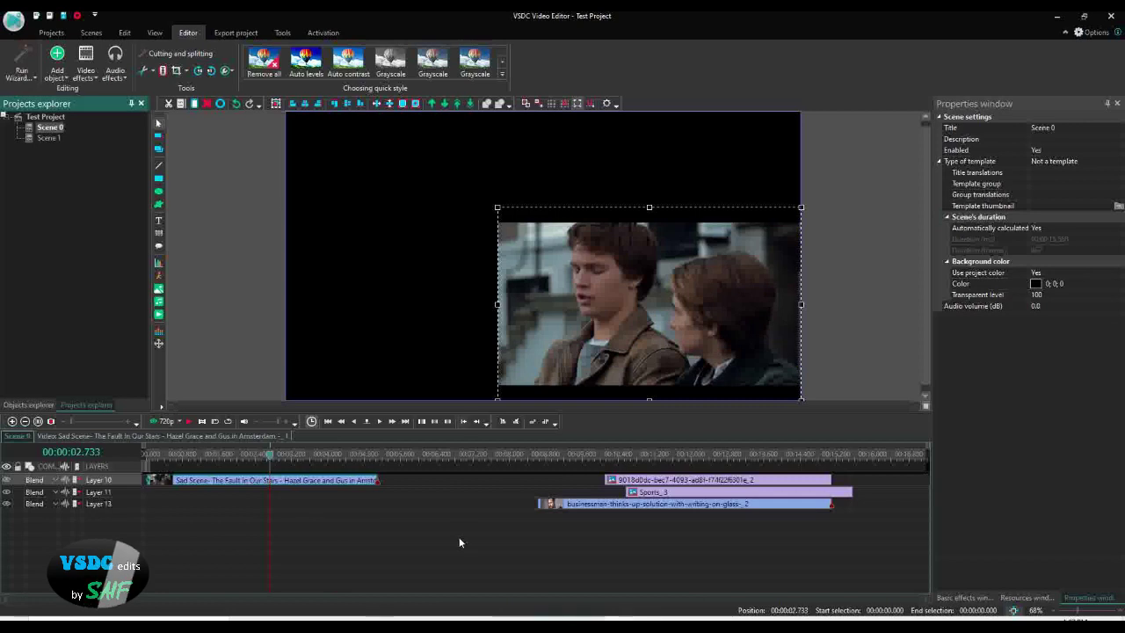
left_click_drag(552, 505, 396, 510)
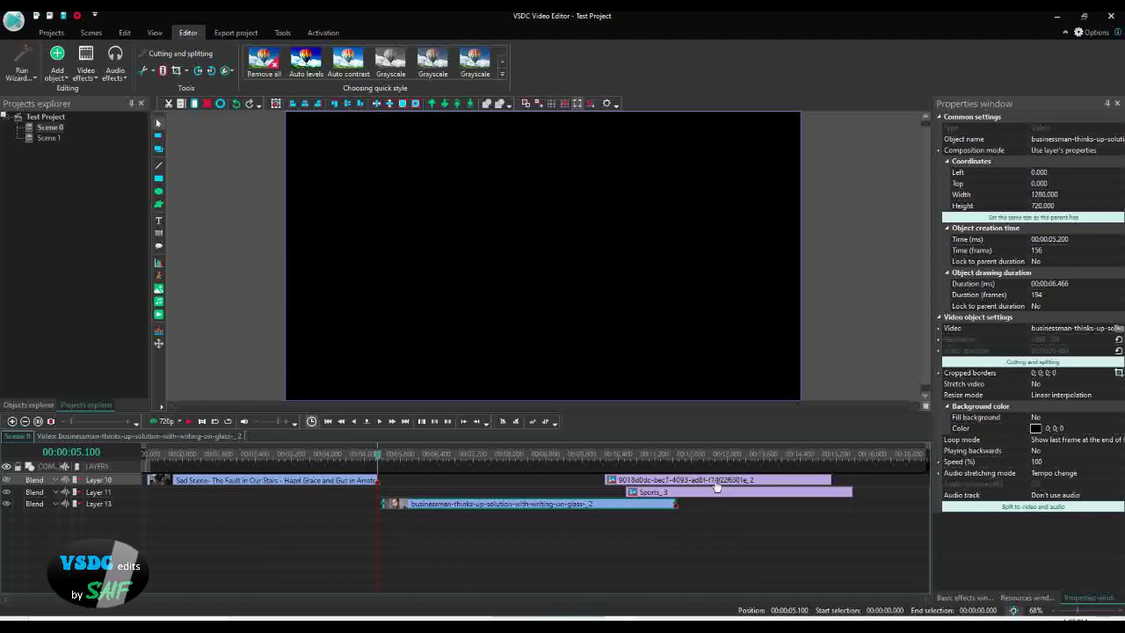
Step: Place the Sports_3 and 9018d0dc image clips after the businessman clip on Layer 13, and set the 9018d0dc image's duration to 00:00:20.000
left_click_drag(713, 481, 926, 492)
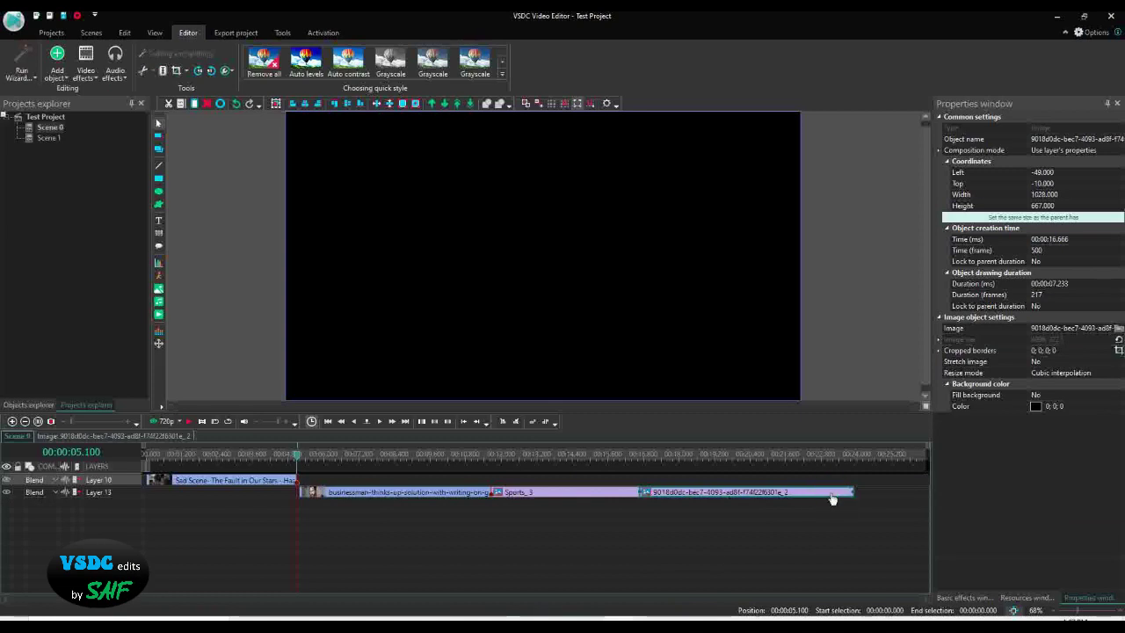
left_click(1053, 285)
left_click_drag(1053, 285, 1069, 284)
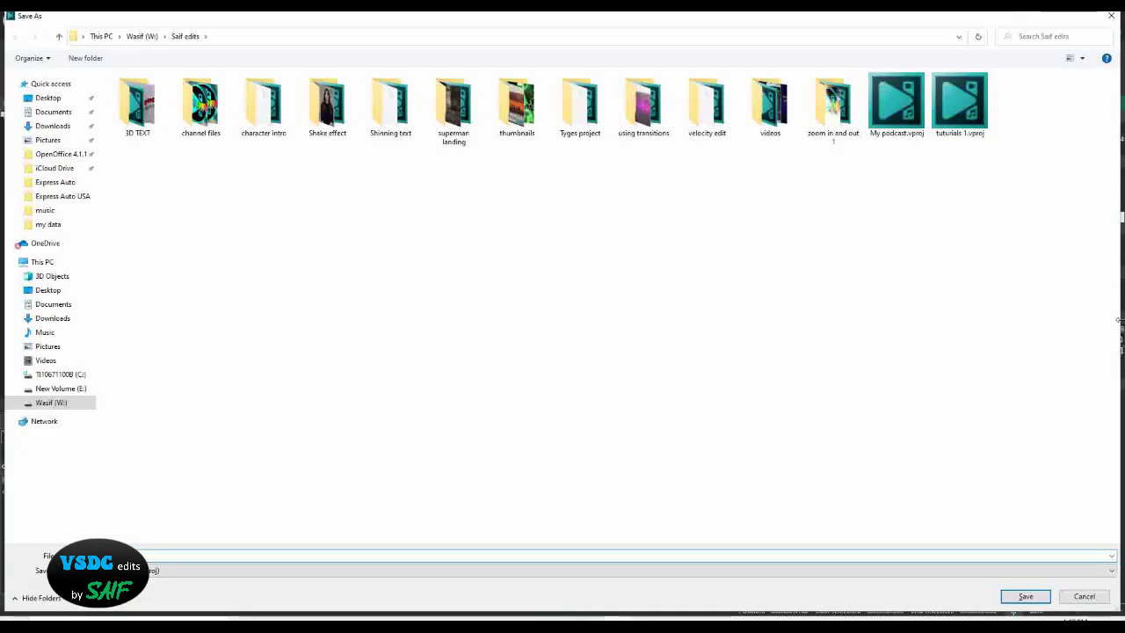
left_click(1084, 597)
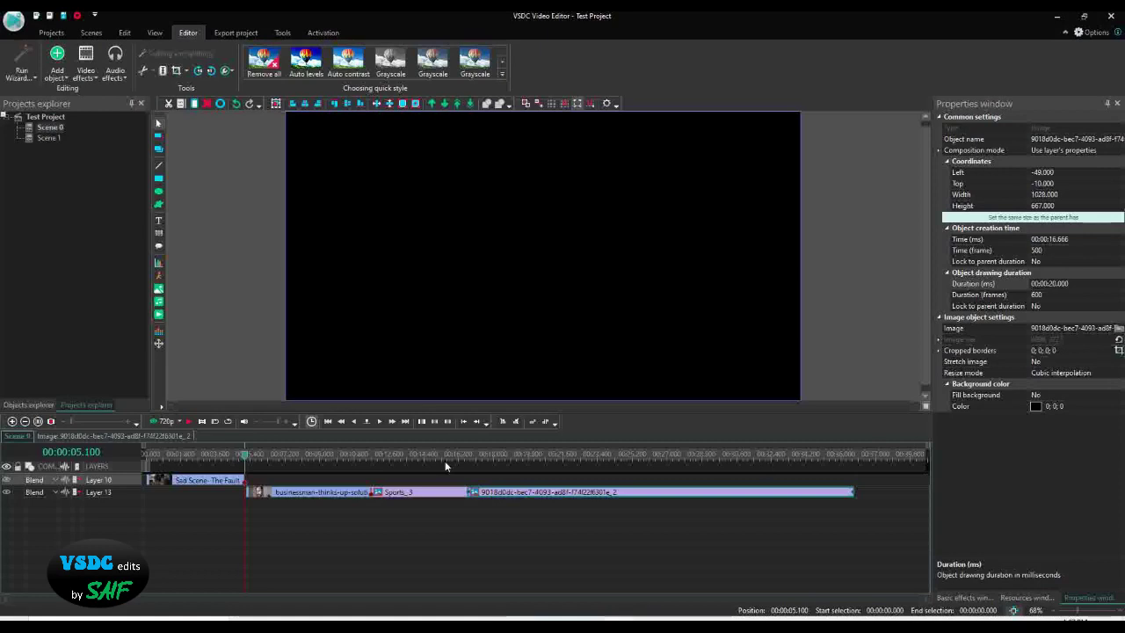
left_click(561, 508)
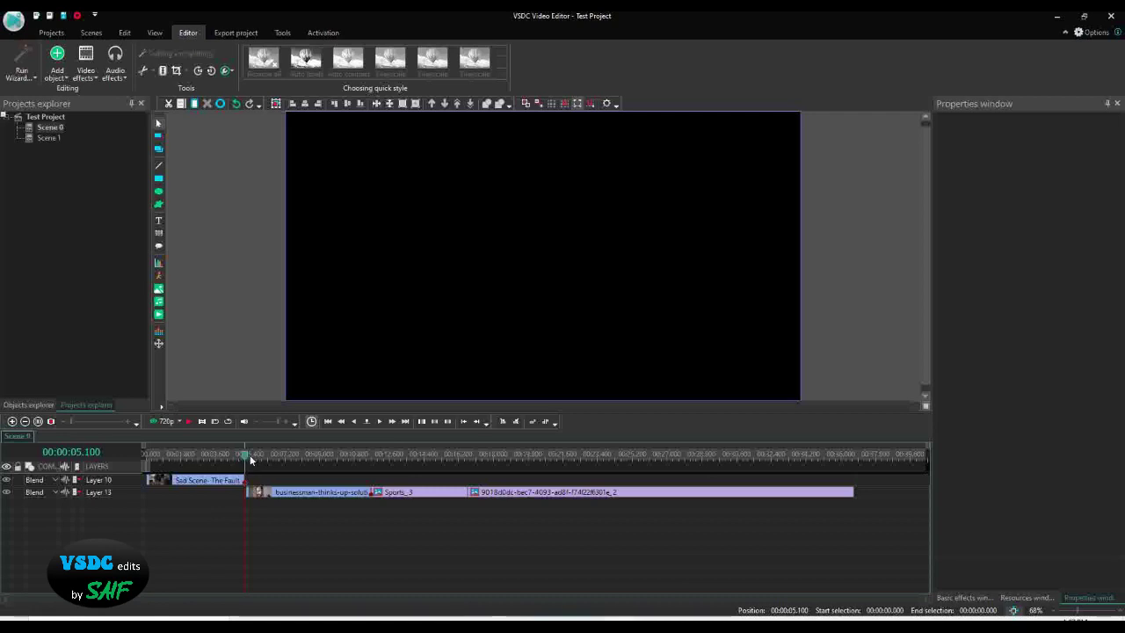
Step: Move the businessman clip on Layer 13 to start at 00:00:05.100, directly where the Layer 10 clip ends, and fit the whole timeline
left_click(689, 456)
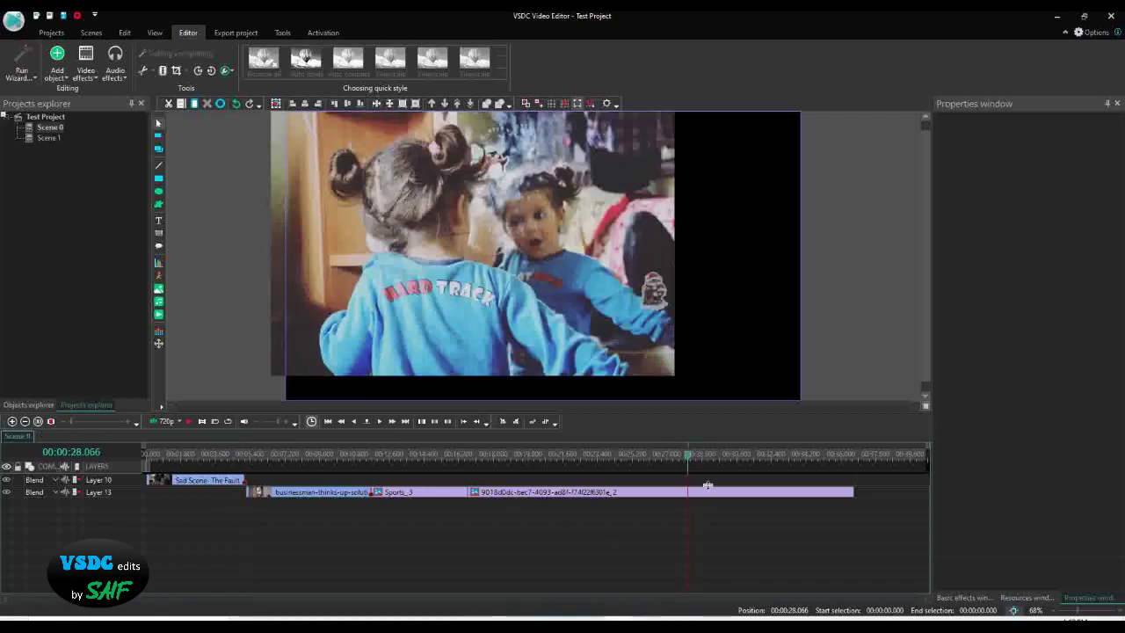
mouse_move(72, 423)
left_mouse_down()
mouse_move(92, 422)
mouse_move(58, 422)
left_mouse_up()
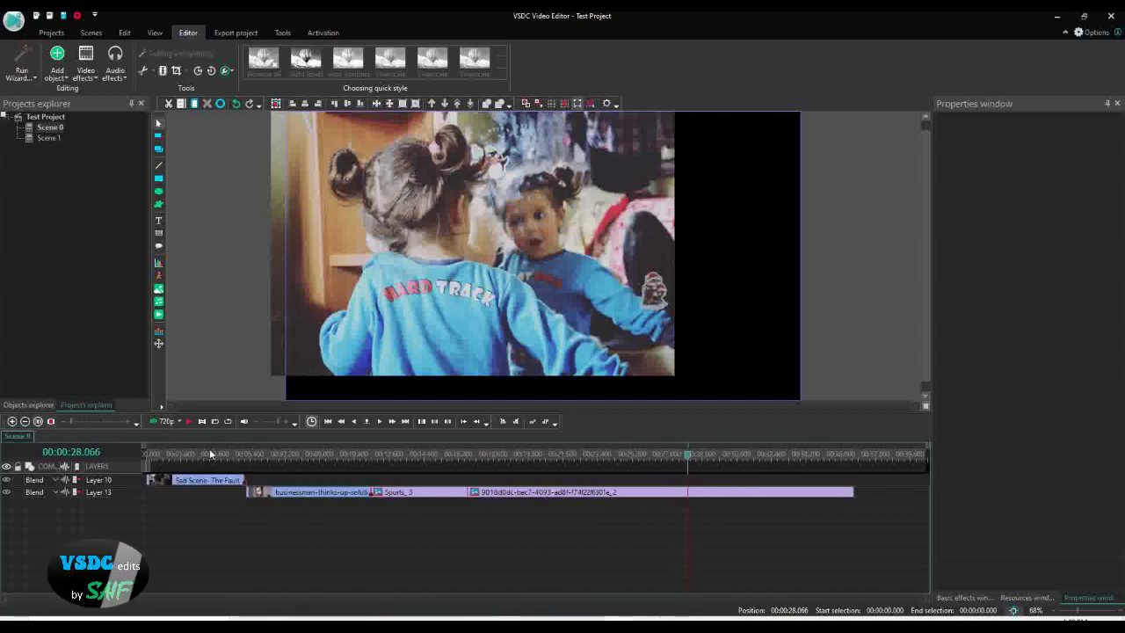
left_click(246, 455)
left_click_drag(71, 422, 115, 423)
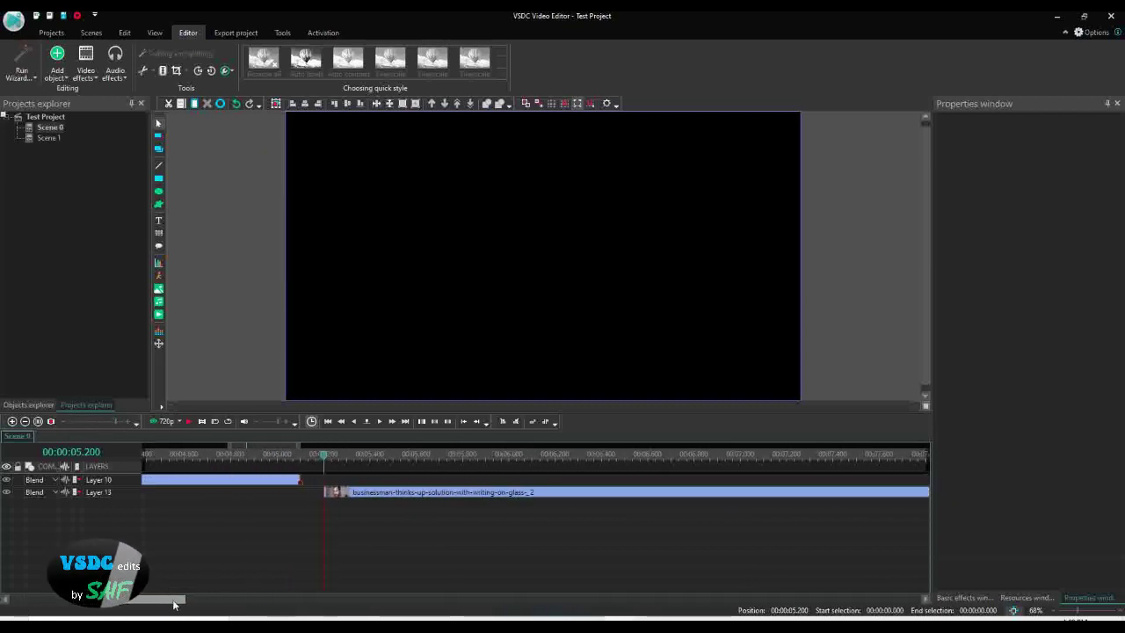
left_click_drag(321, 490, 302, 491)
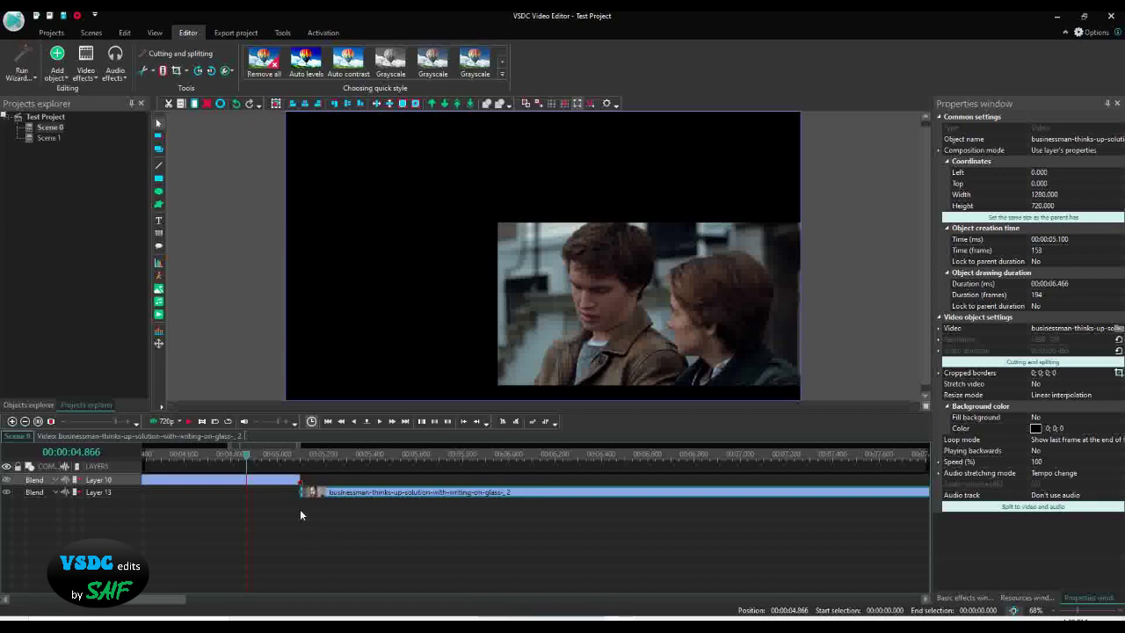
left_click(37, 422)
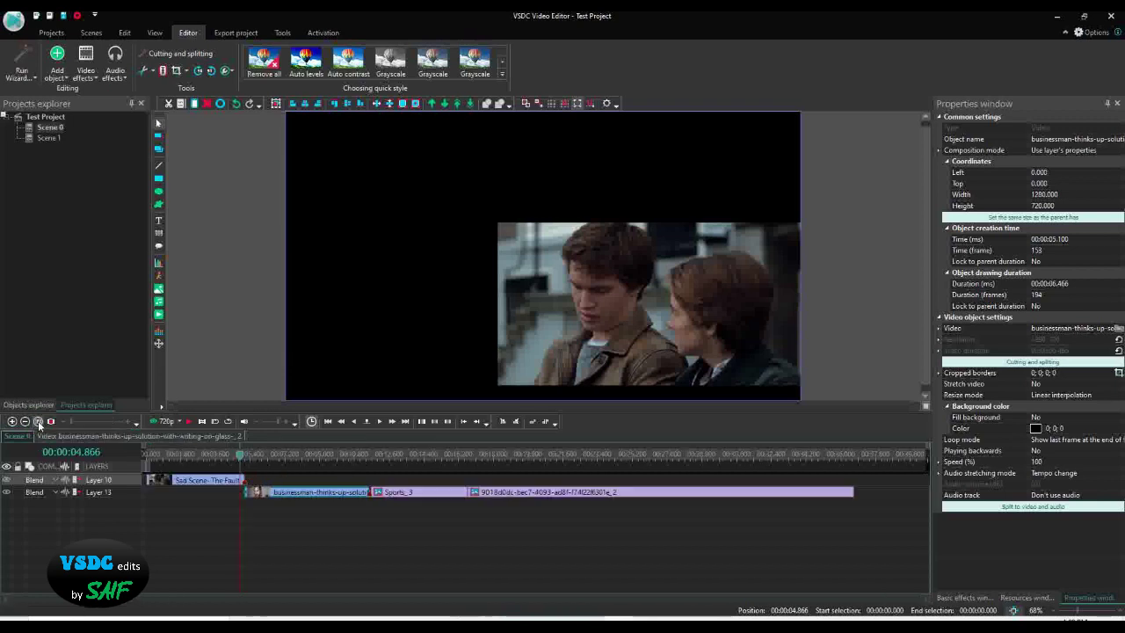
left_click(329, 552)
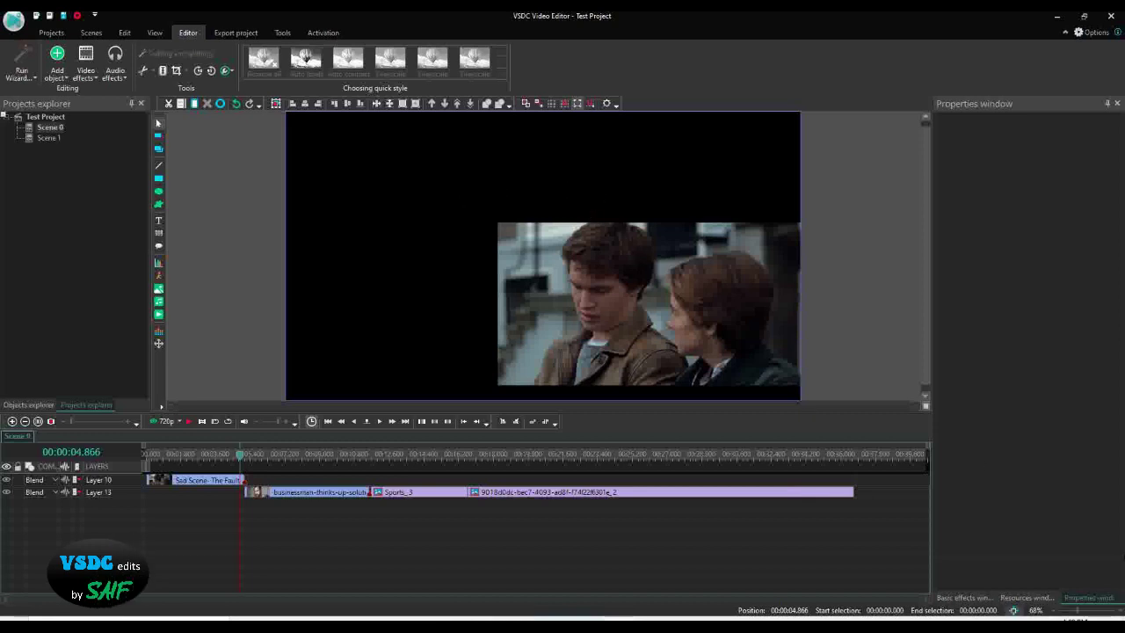
Step: Enlarge the preview work area to 100%, shrink it well below that, and fit it to the screen size
left_click(1118, 614)
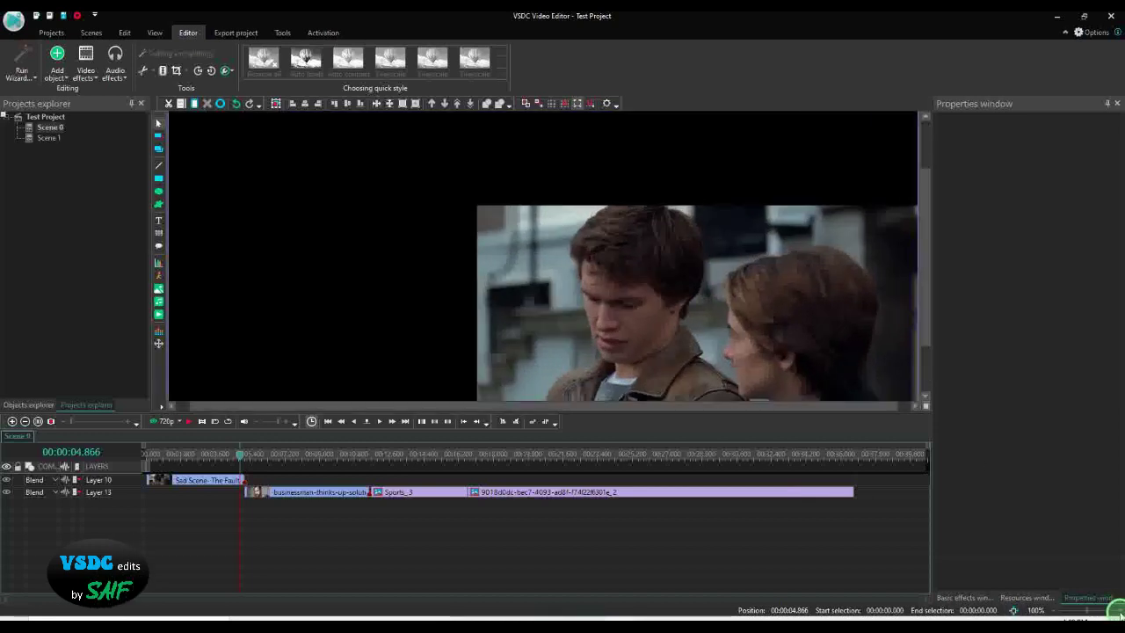
left_click(1052, 614)
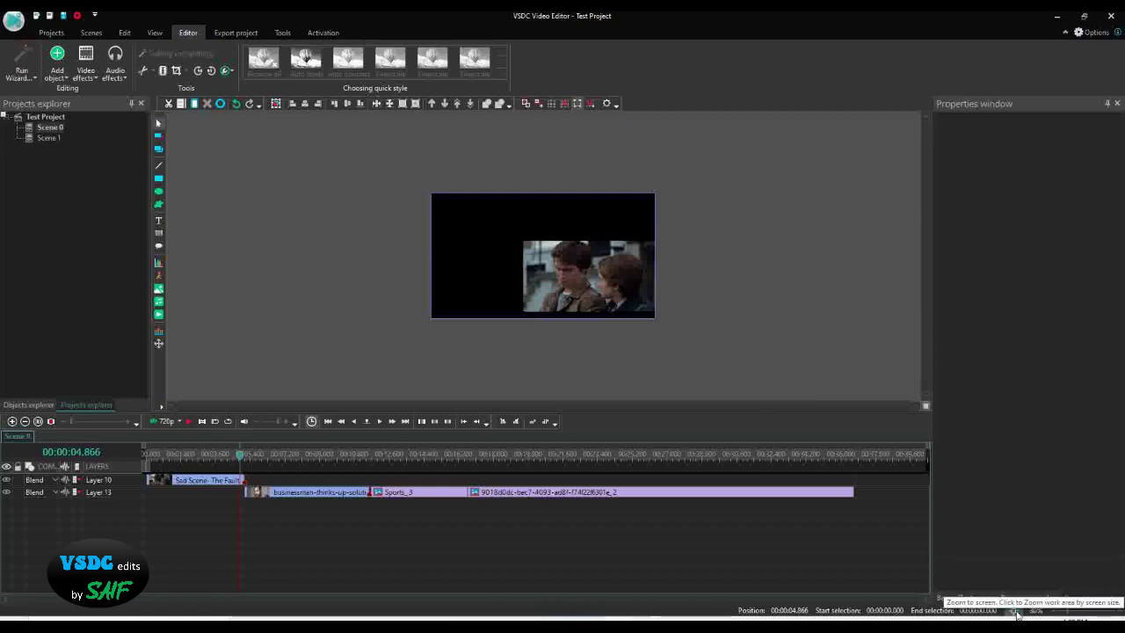
left_click(1014, 610)
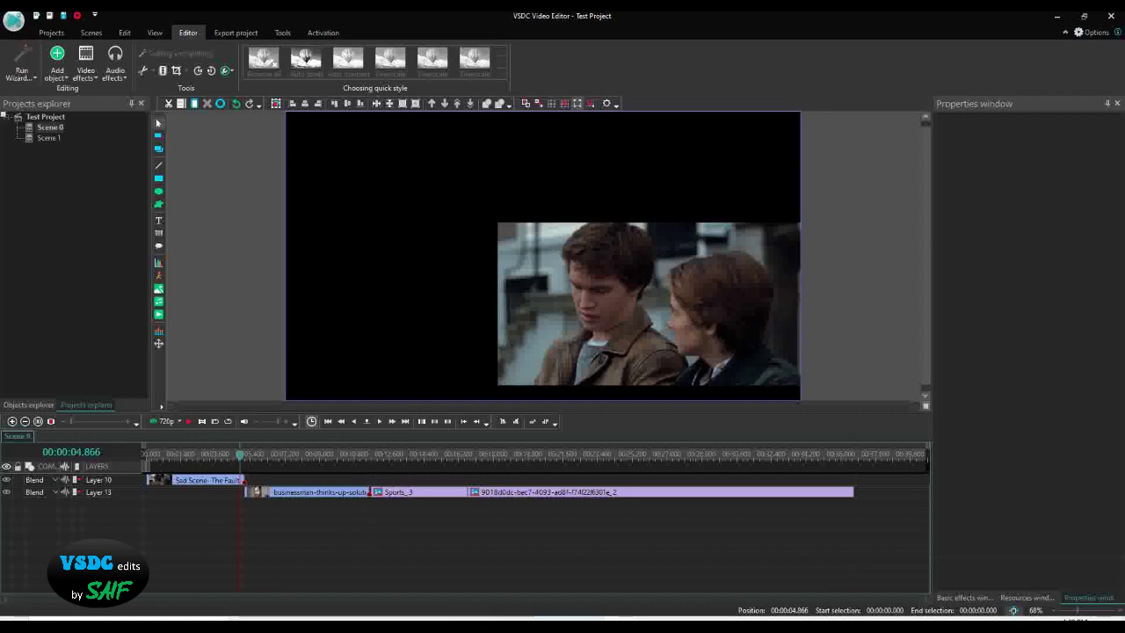
Step: Select the Sad Scene clip on Layer 10 and move it to start at 00:00:00.000
left_click(120, 479)
left_click(117, 483)
left_click(118, 481)
left_click(118, 481)
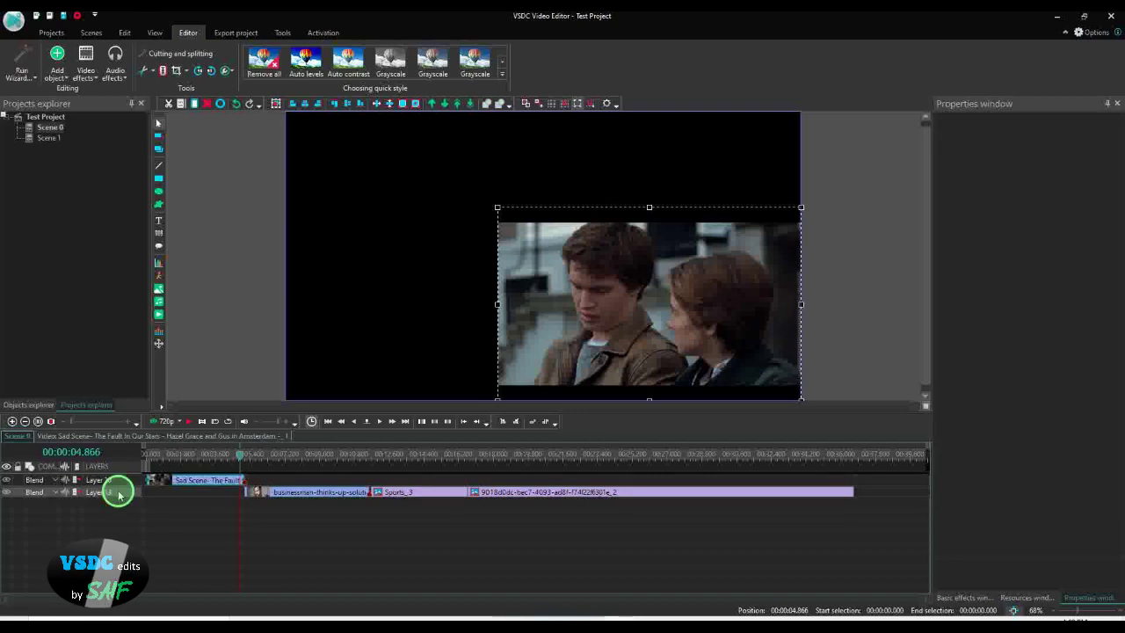
left_click(118, 479)
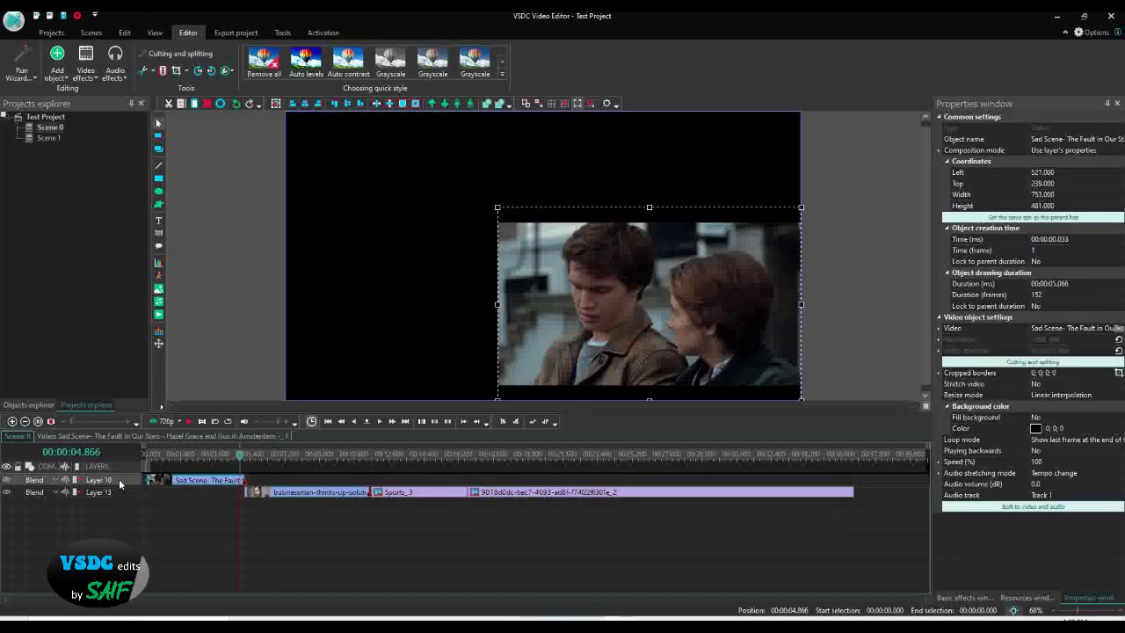
left_click(181, 486)
left_click(181, 485)
left_click_drag(181, 486, 175, 489)
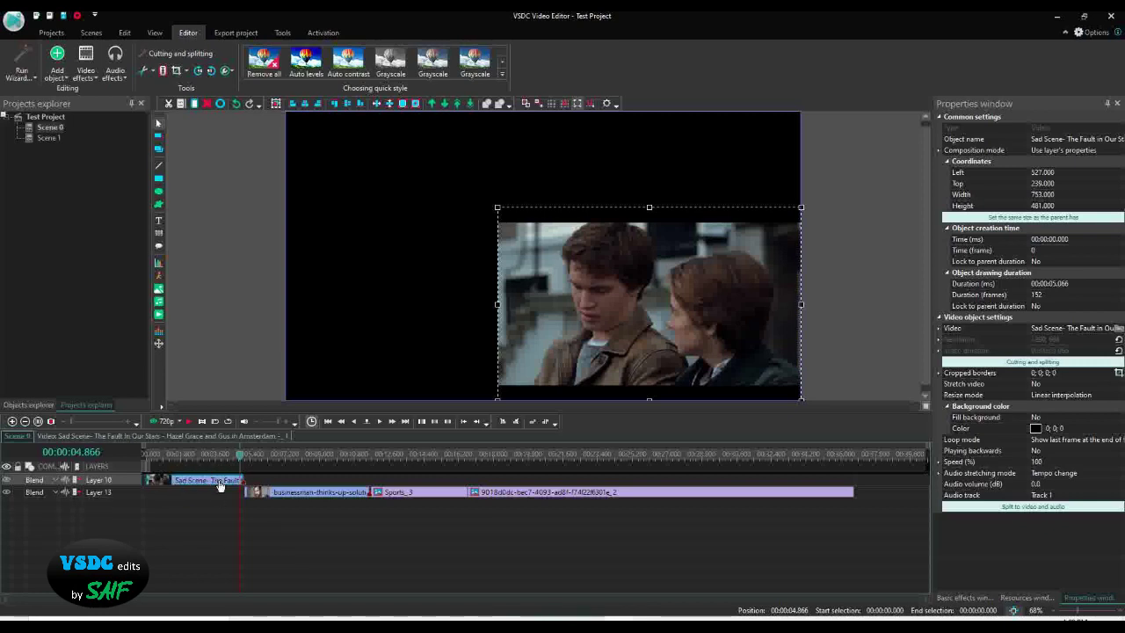